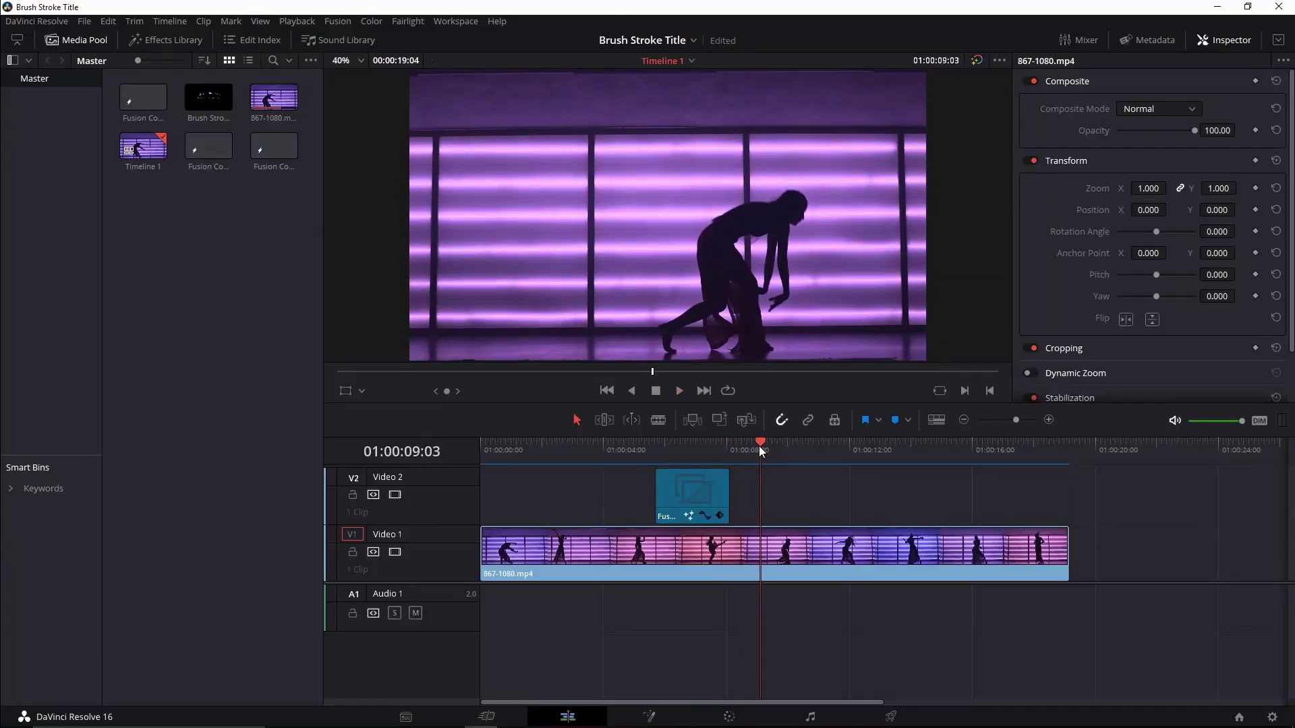
# Scrub the timeline to preview a later moment of the dancer video.
pyautogui.moveTo(760, 450); pyautogui.dragTo(779, 447)
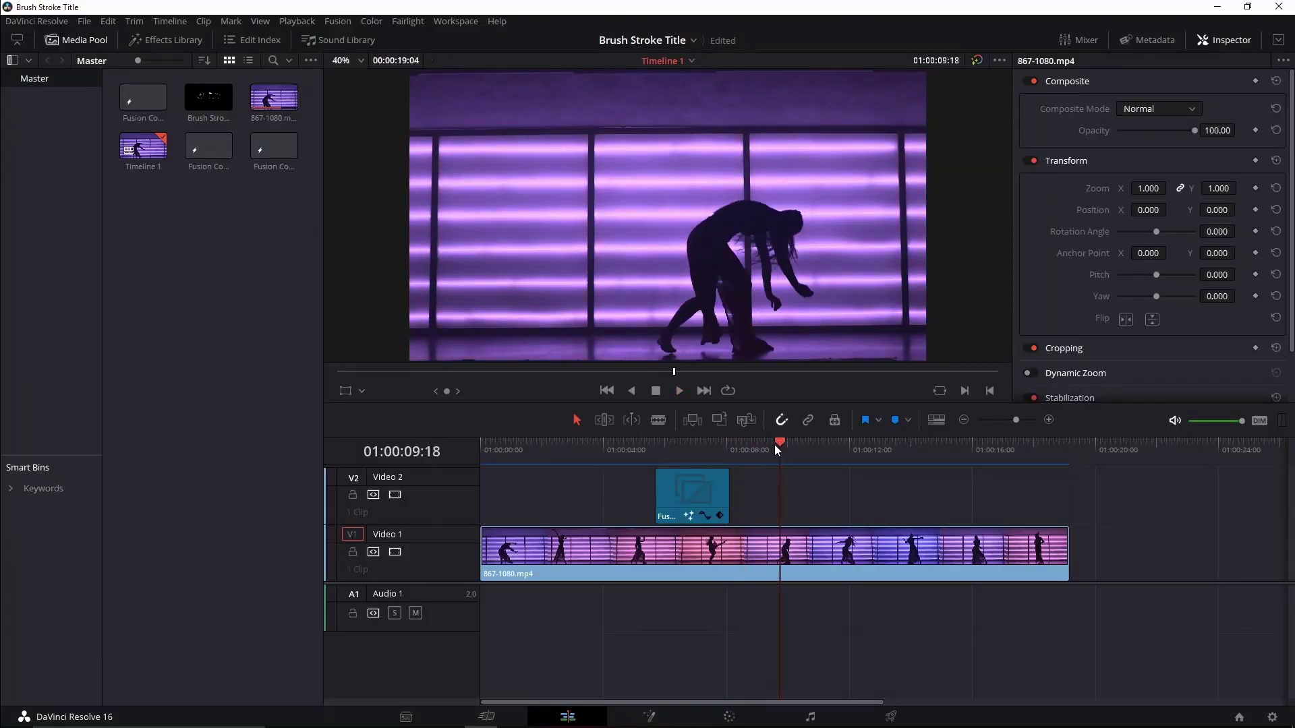
# Open the Fusion composition, add Brush Stroke.png as MediaIn1, and show it in viewer 1.
pyautogui.doubleClick(285, 157)
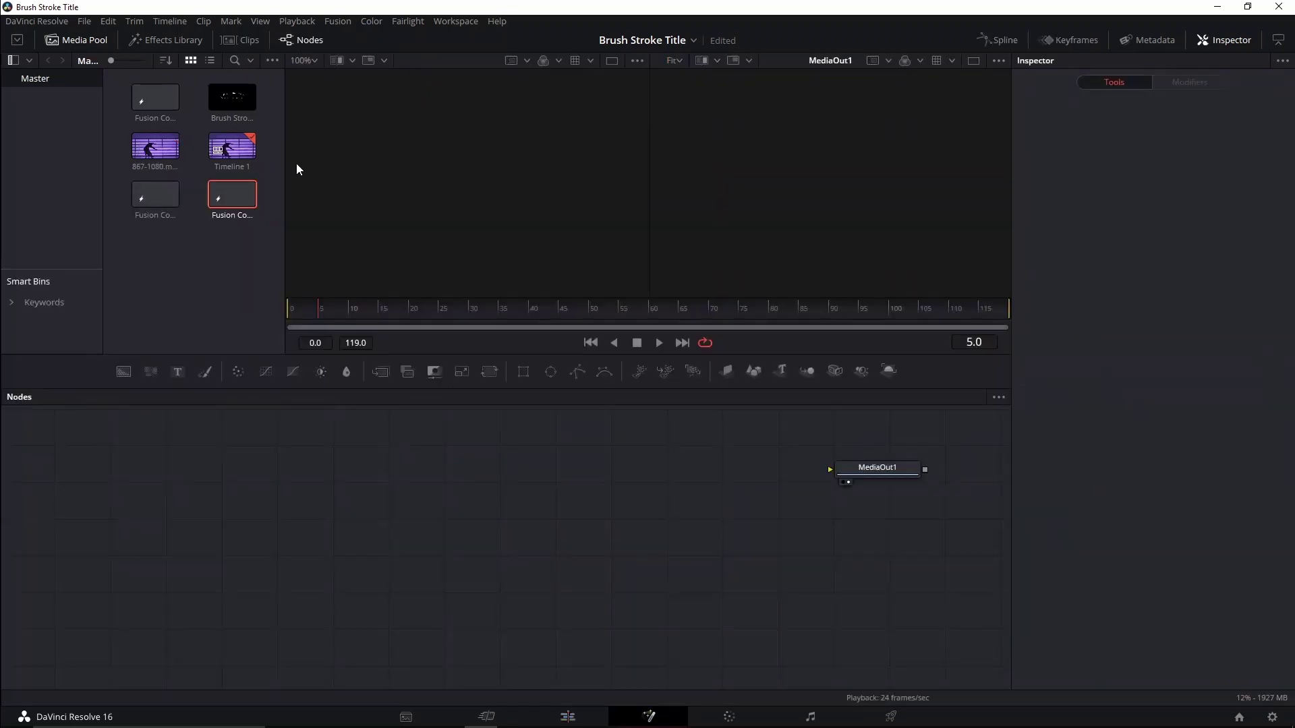
pyautogui.moveTo(519, 487); pyautogui.dragTo(513, 552)
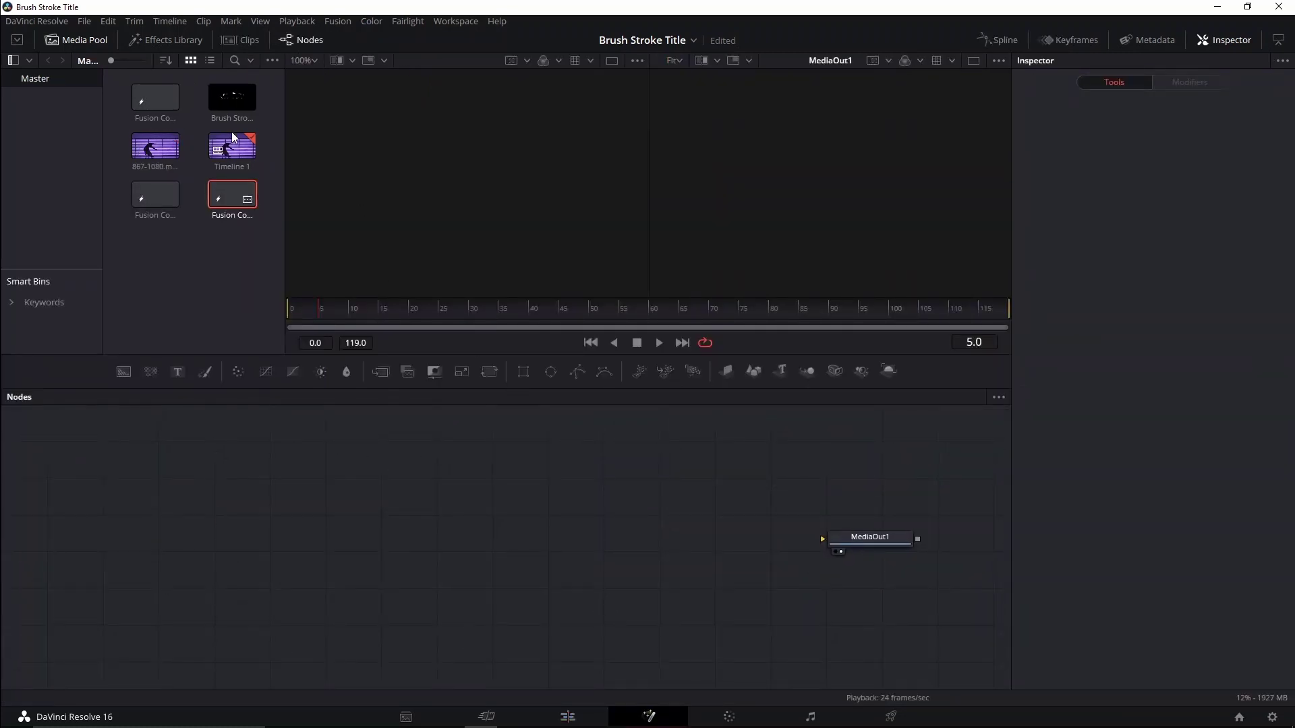
pyautogui.moveTo(232, 98)
pyautogui.moveTo(228, 104); pyautogui.dragTo(258, 572)
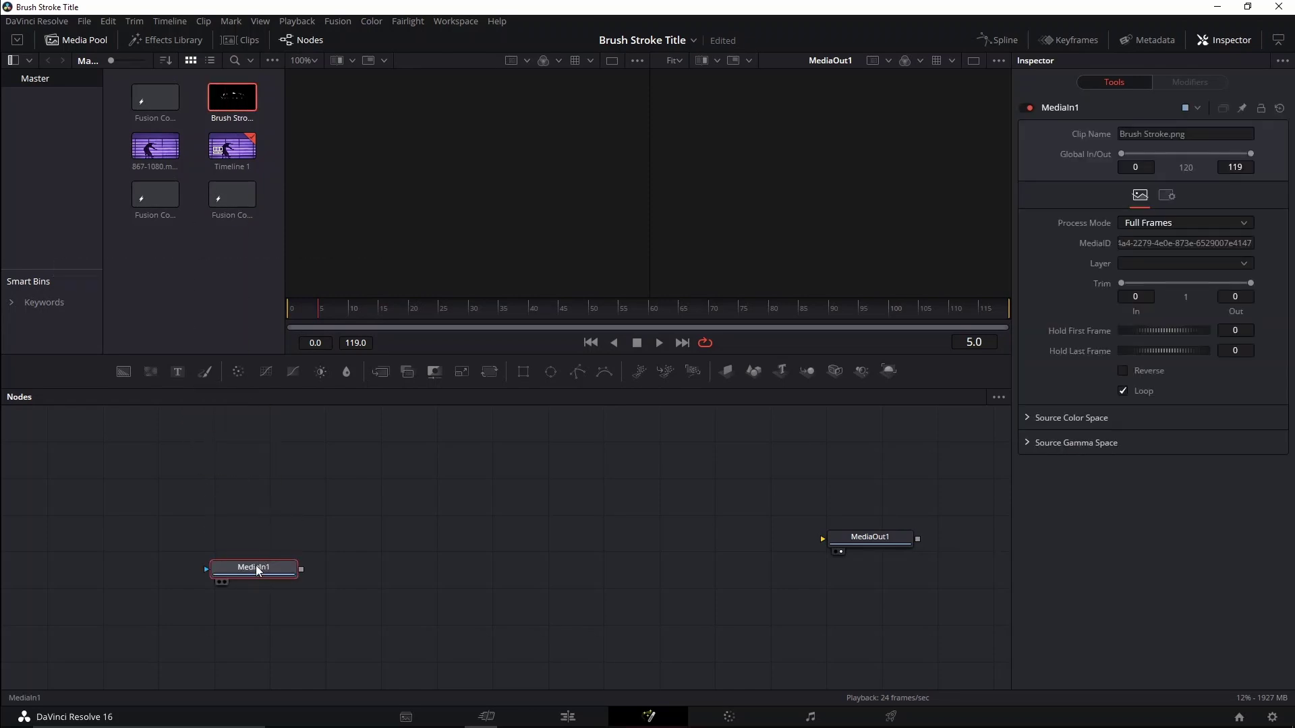
pyautogui.press('1')
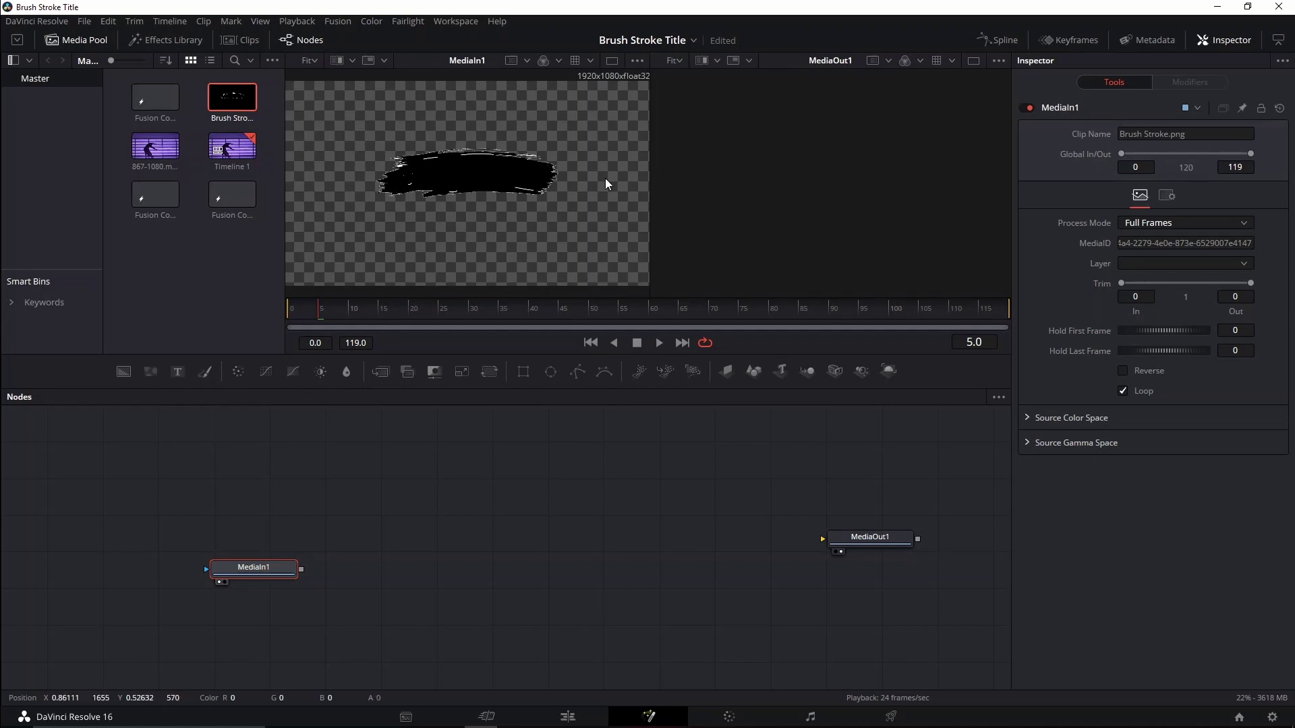
pyautogui.moveTo(293, 576)
pyautogui.mouseDown()
pyautogui.moveTo(345, 600)
pyautogui.moveTo(336, 574)
pyautogui.mouseUp()
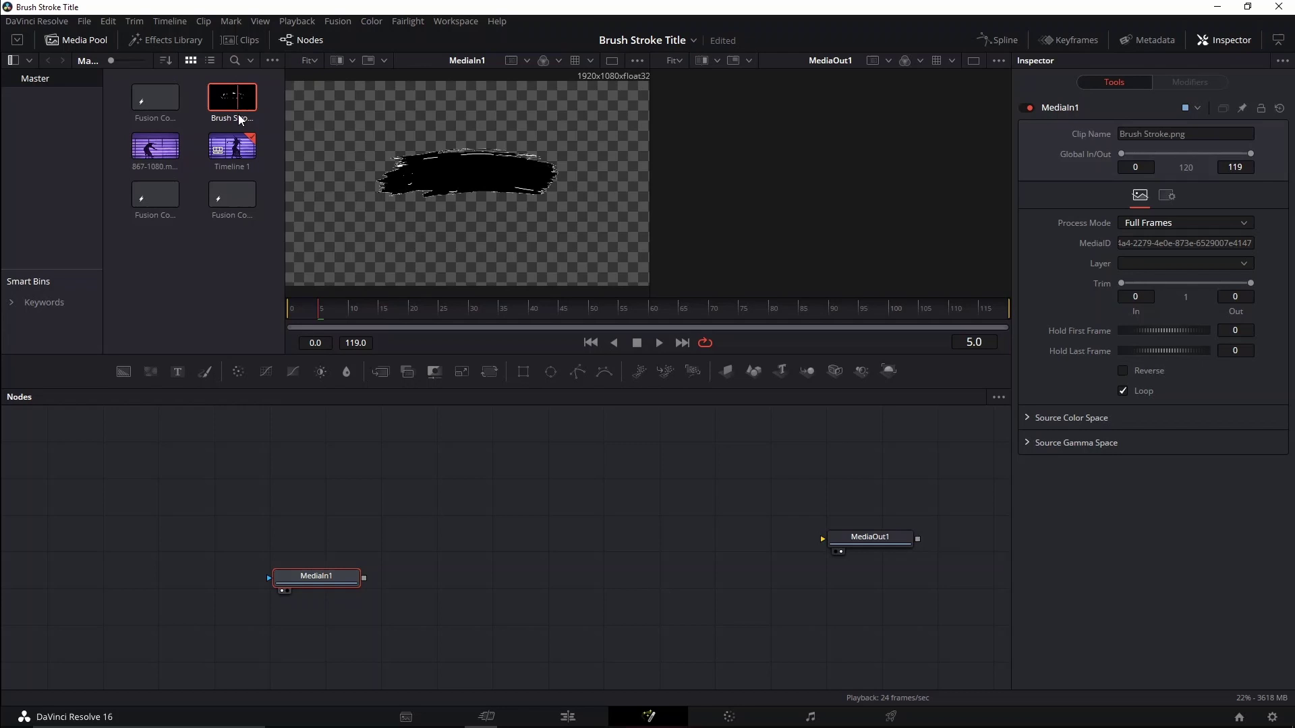
# Add a Text+ node and place Text1 above MediaIn1.
pyautogui.click(290, 472)
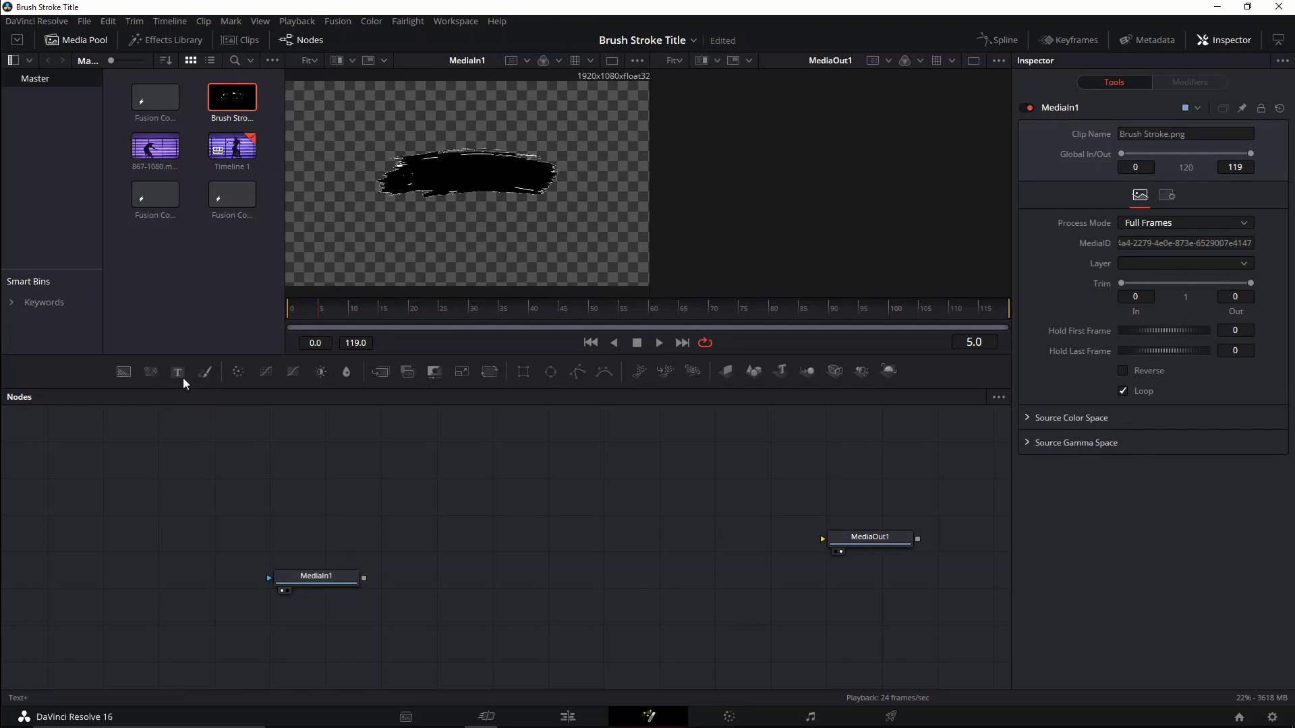
pyautogui.click(182, 378)
pyautogui.moveTo(326, 472); pyautogui.dragTo(321, 484)
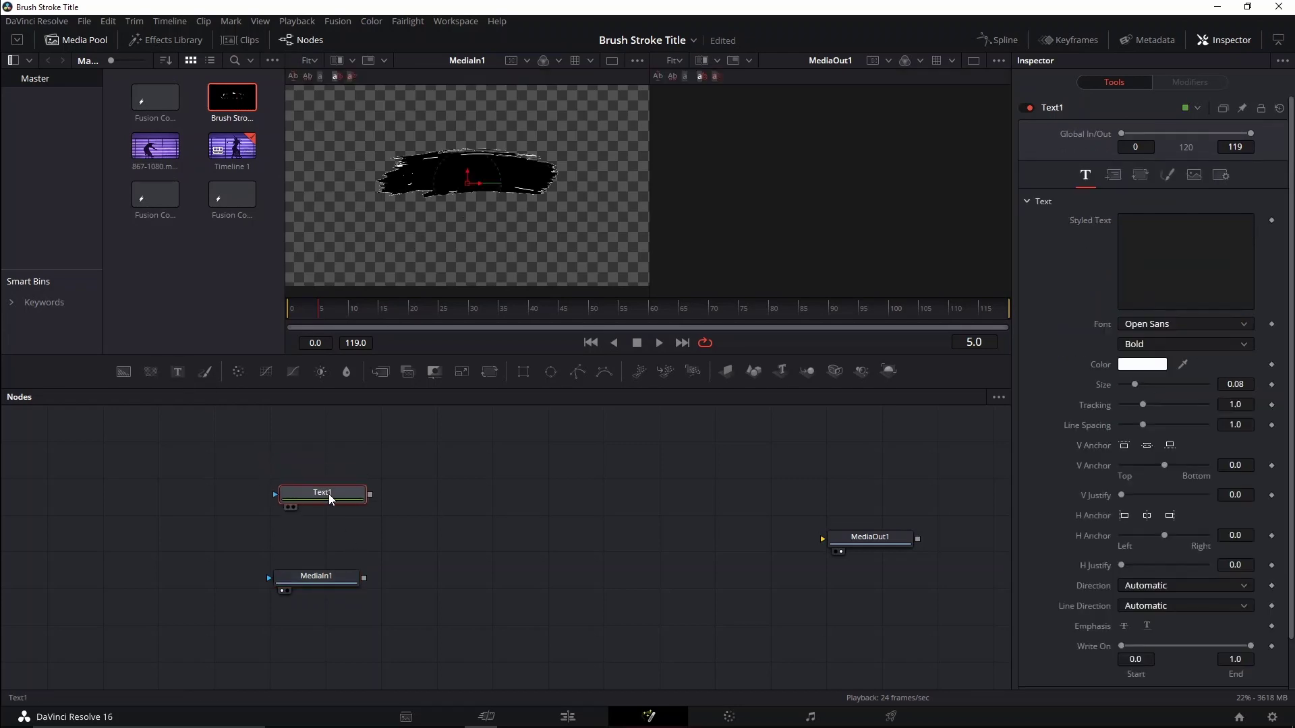
# Add a Channel Booleans node fed by MediaIn1 and Text1, shown in viewer 2.
pyautogui.click(330, 584)
pyautogui.hotkey('shift', 'space')
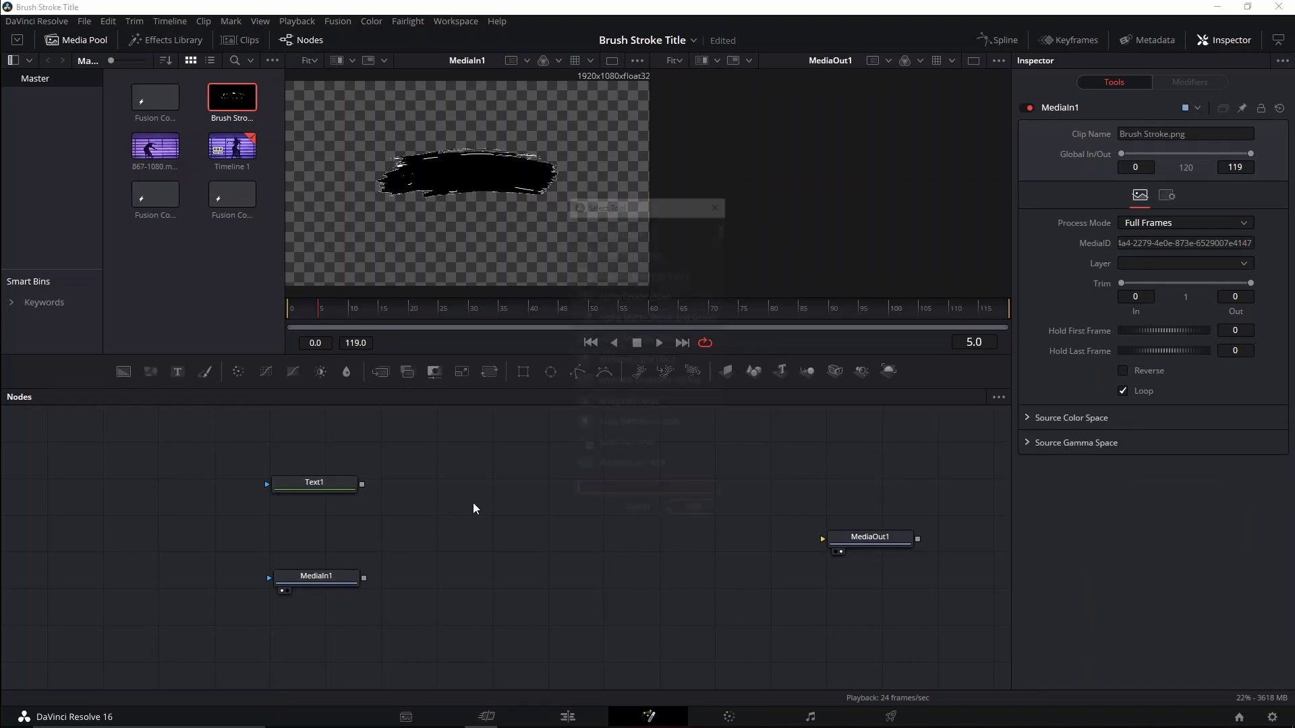
pyautogui.write('bool')
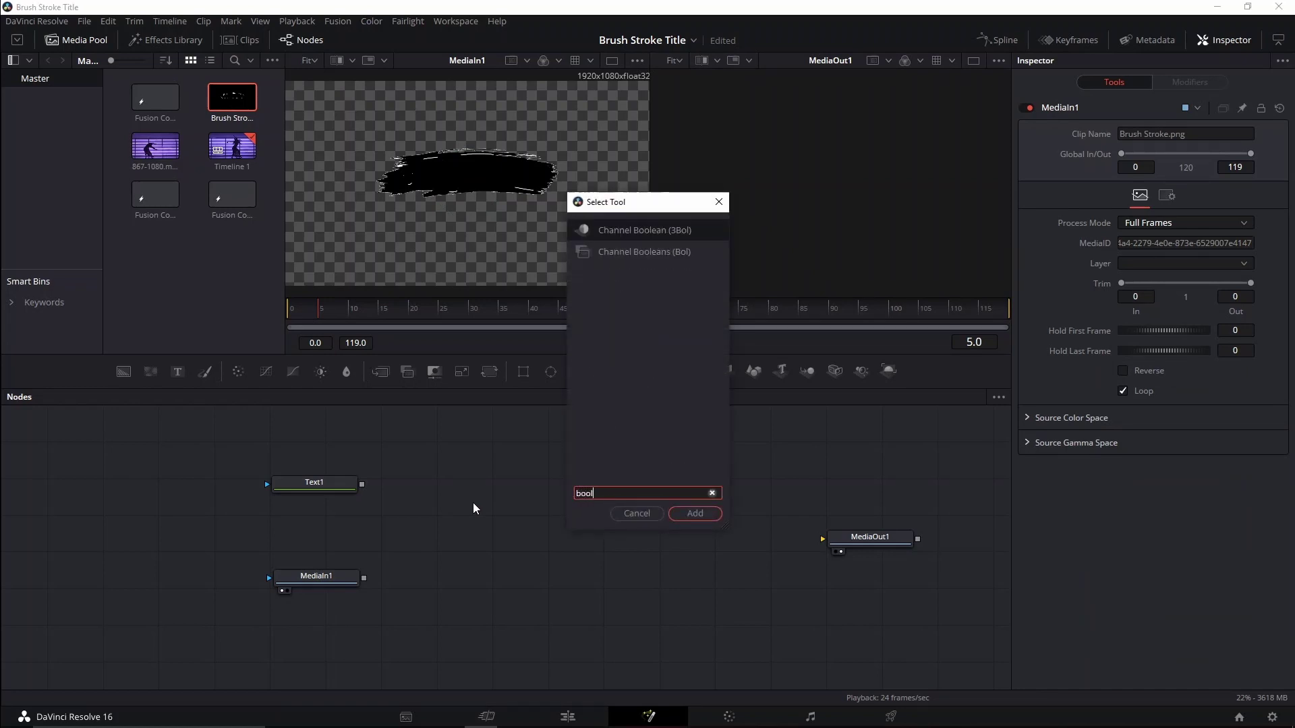
pyautogui.click(653, 251)
pyautogui.click(687, 512)
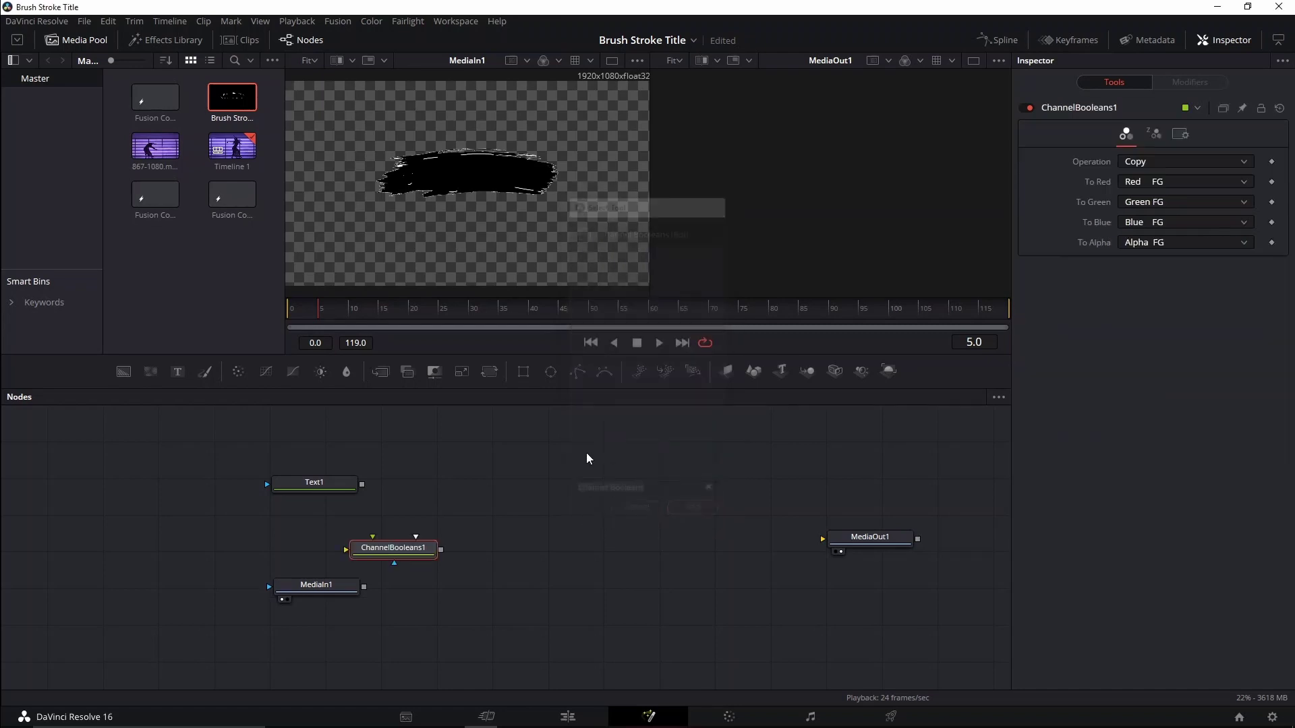
pyautogui.moveTo(398, 549); pyautogui.dragTo(458, 518)
pyautogui.moveTo(364, 586)
pyautogui.mouseDown()
pyautogui.moveTo(387, 577)
pyautogui.moveTo(414, 524)
pyautogui.mouseUp()
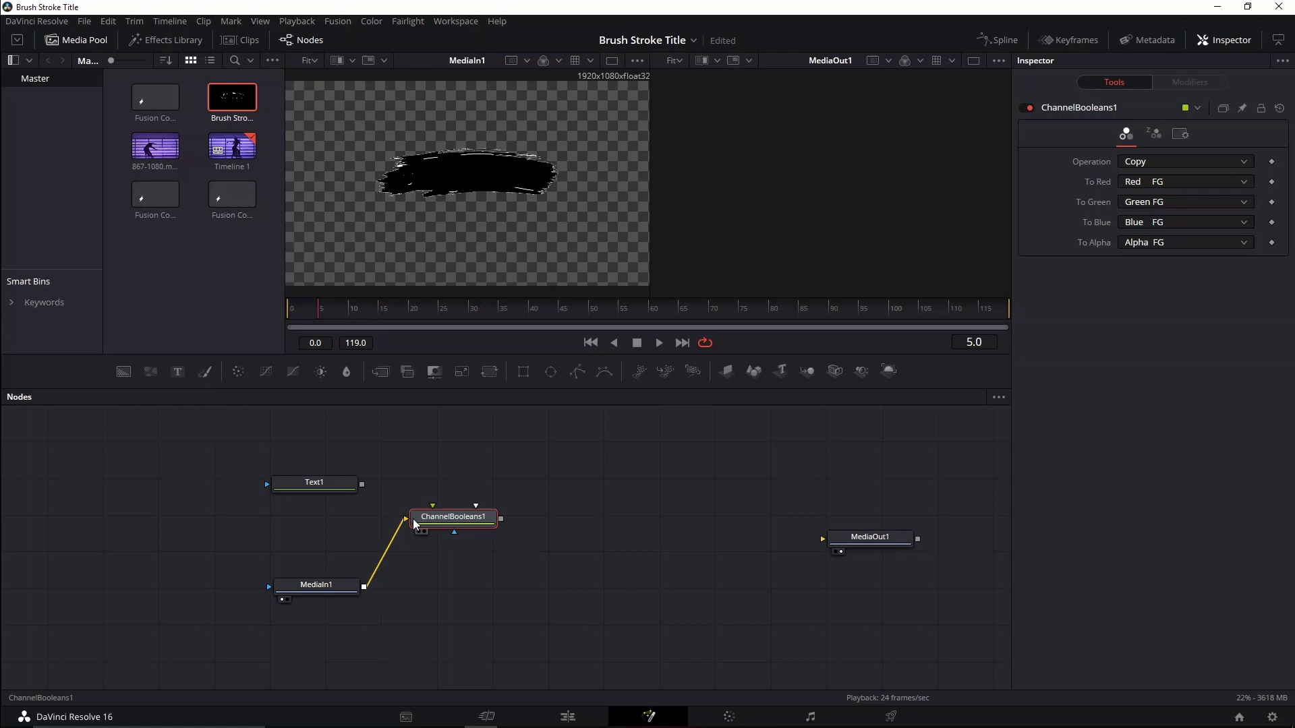
pyautogui.moveTo(362, 484)
pyautogui.mouseDown()
pyautogui.moveTo(432, 507)
pyautogui.moveTo(464, 496)
pyautogui.mouseUp()
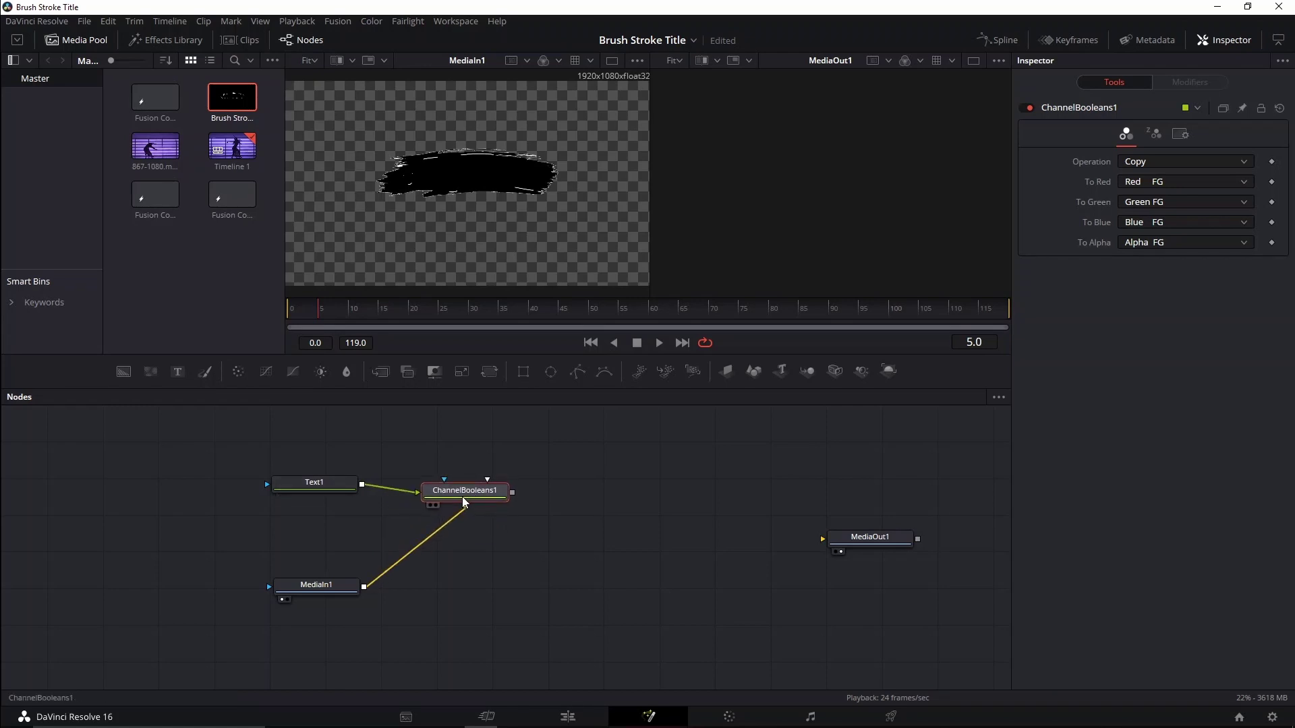
pyautogui.press('2')
# Enter 'SUALVI' as Text1's styled text.
pyautogui.click(304, 489)
pyautogui.click(1157, 234)
pyautogui.write('S')
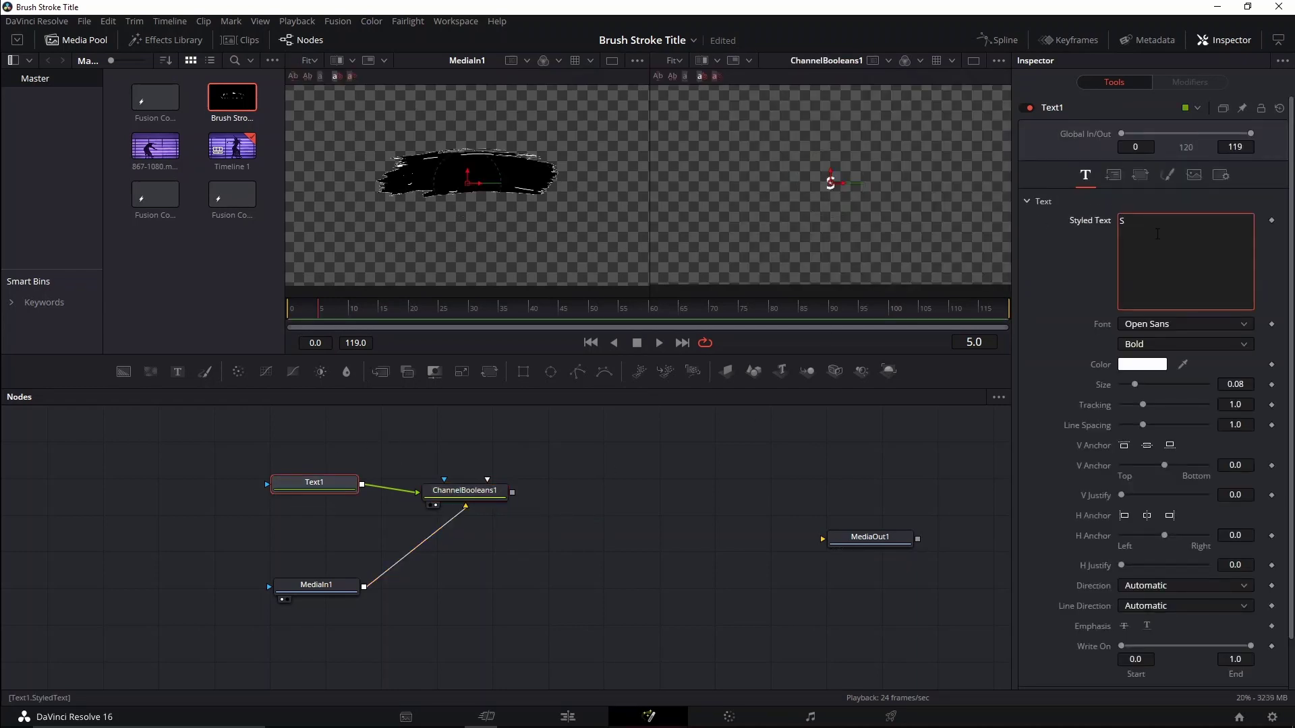
pyautogui.write('UALVI')
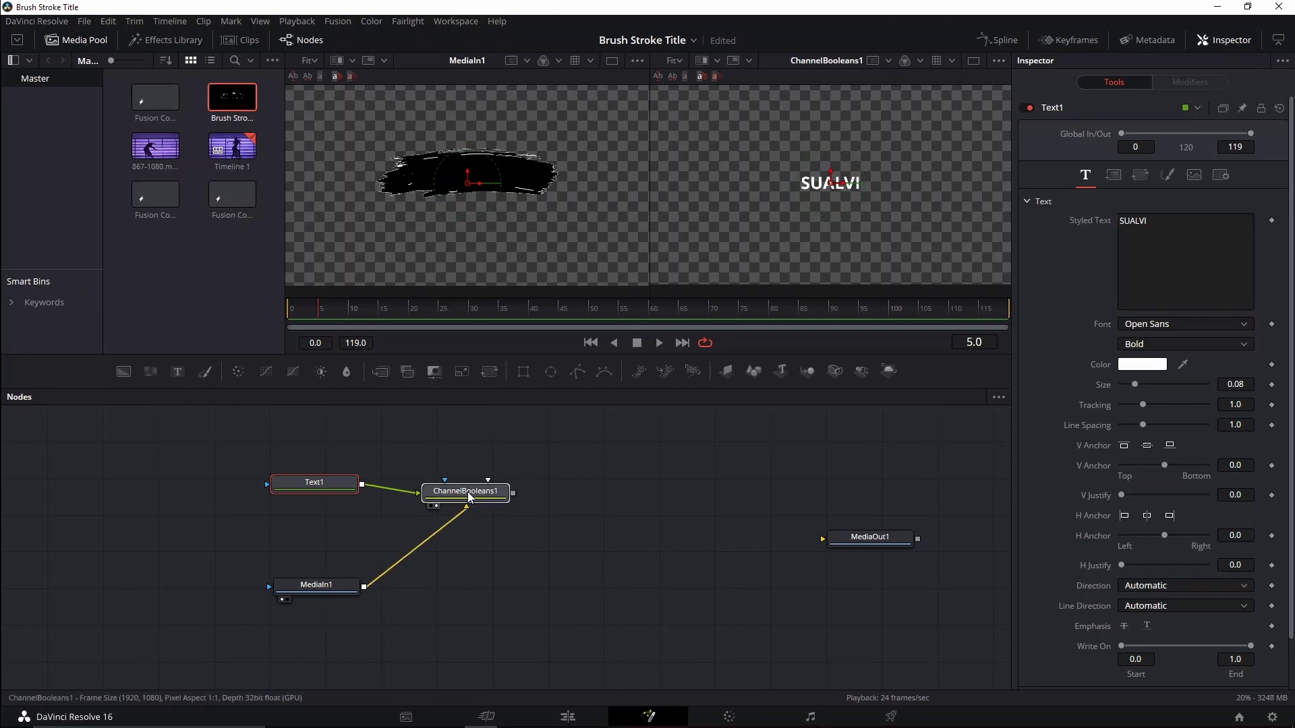
# Set the ChannelBooleans1 operation to Subtract.
pyautogui.click(470, 497)
pyautogui.click(1174, 160)
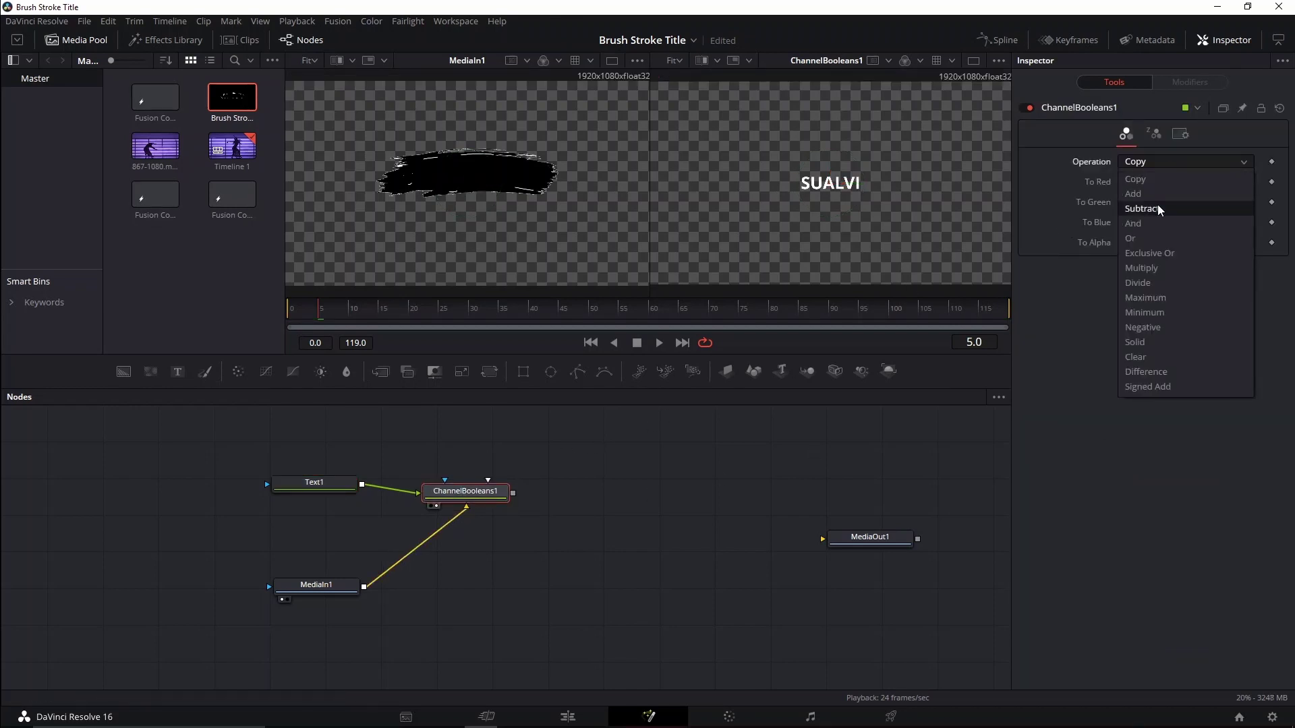
pyautogui.click(1157, 205)
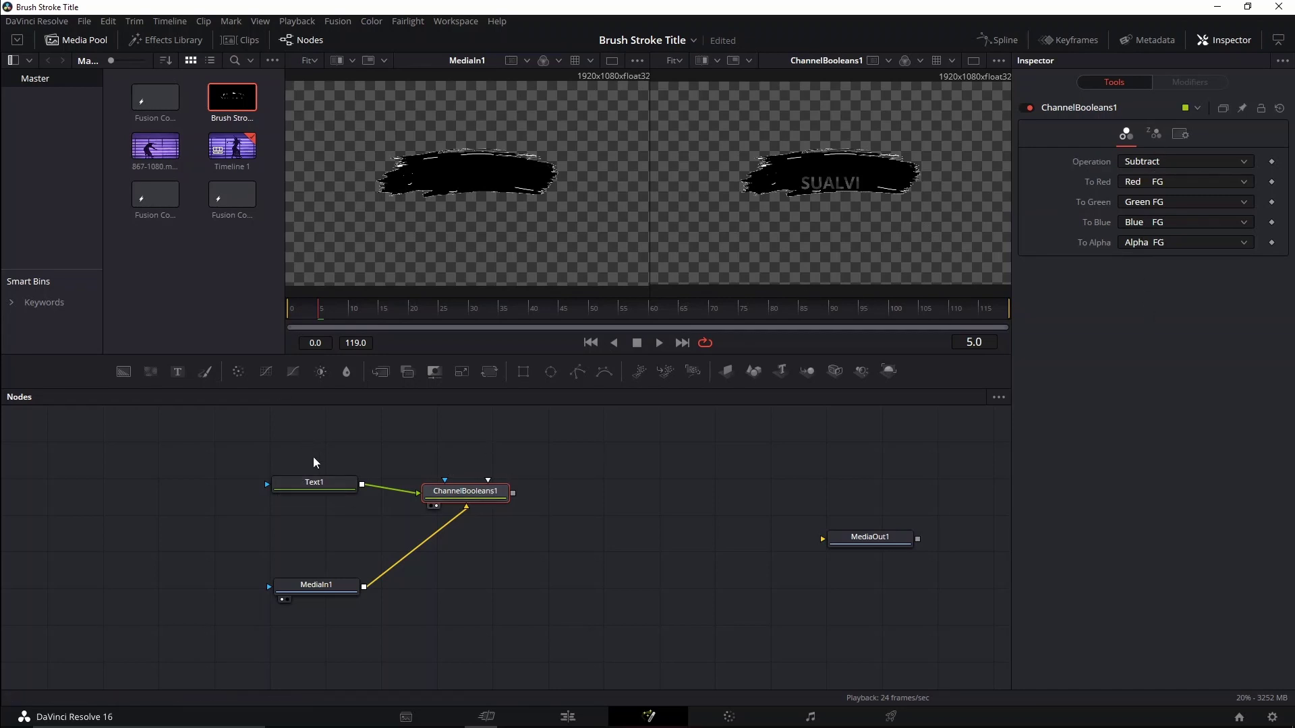
# Enlarge the SUALVI lettering to size 0.1142 and set its font to Papyrus.
pyautogui.click(310, 479)
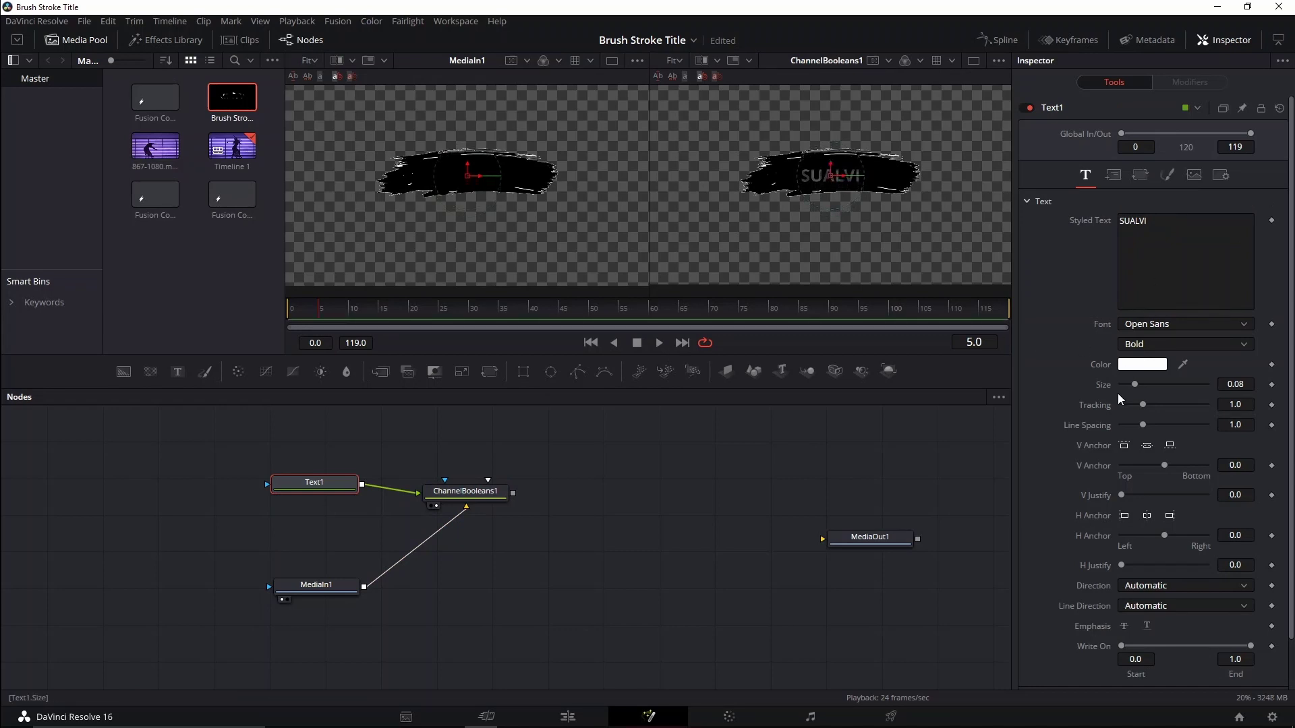
pyautogui.moveTo(1136, 384); pyautogui.dragTo(1141, 384)
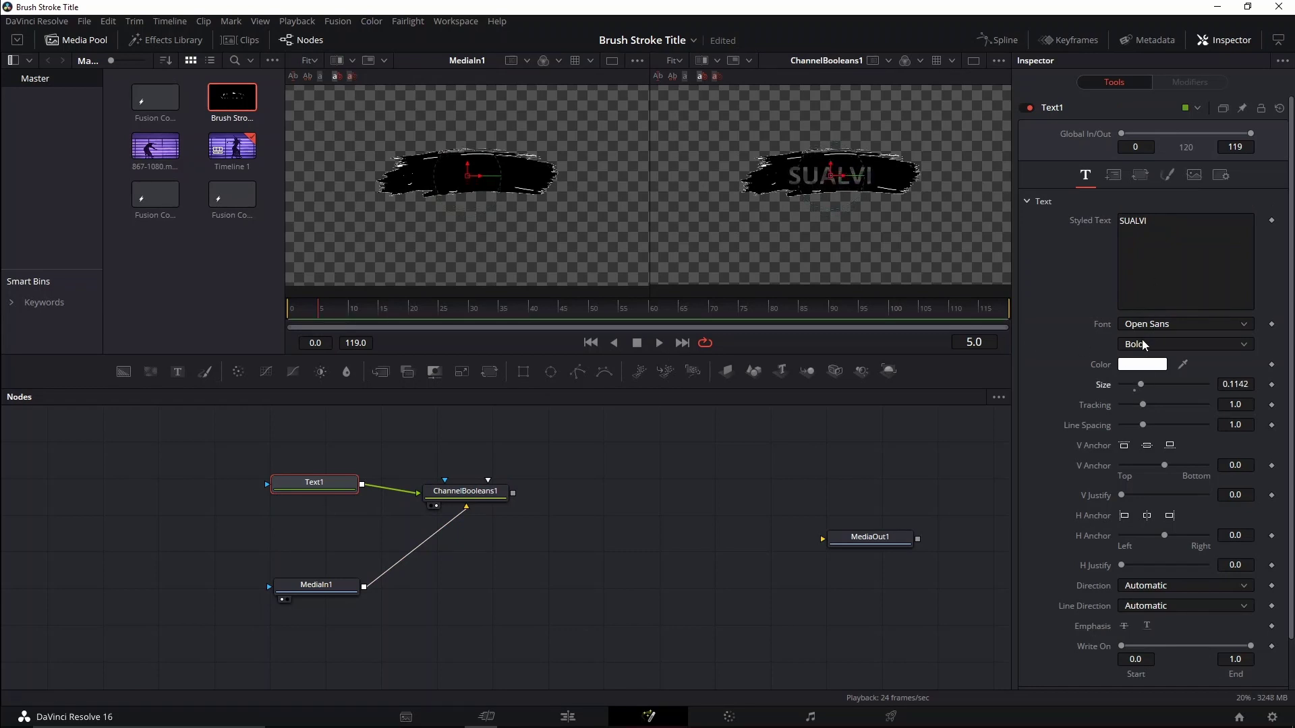
pyautogui.click(1156, 325)
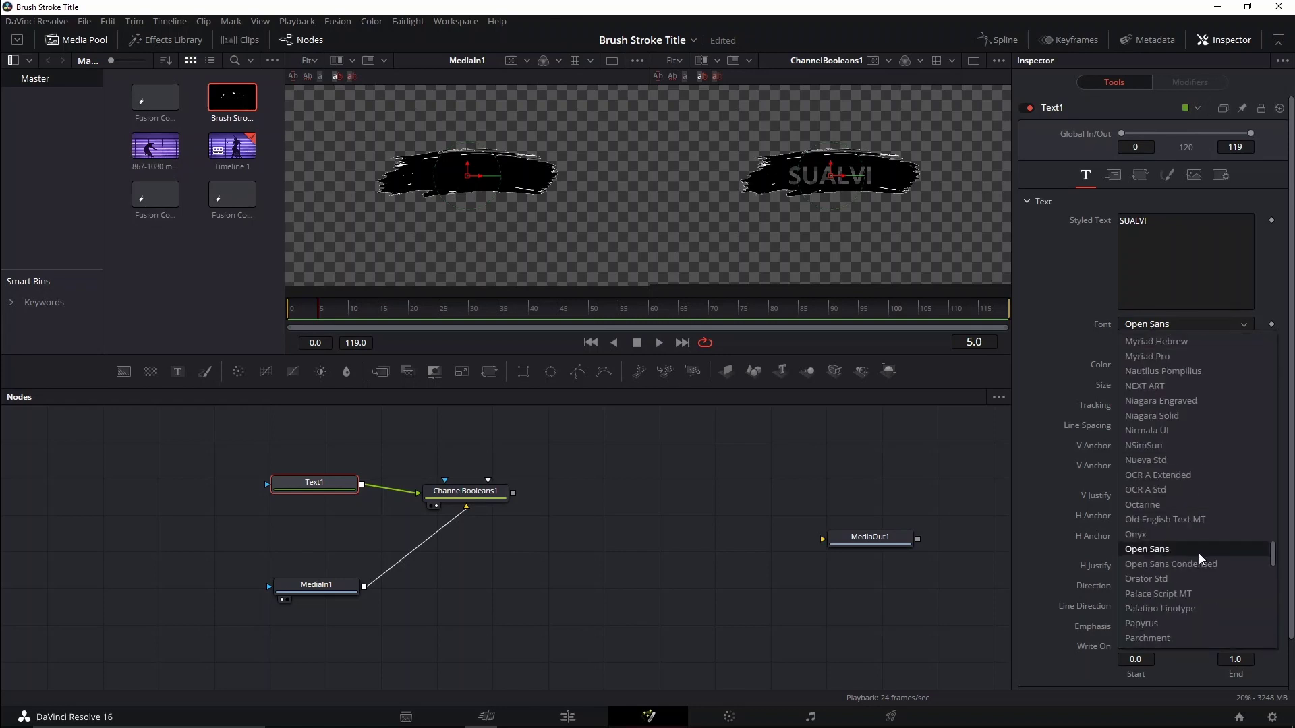
pyautogui.scroll(-1, 1199, 553)
pyautogui.click(1157, 578)
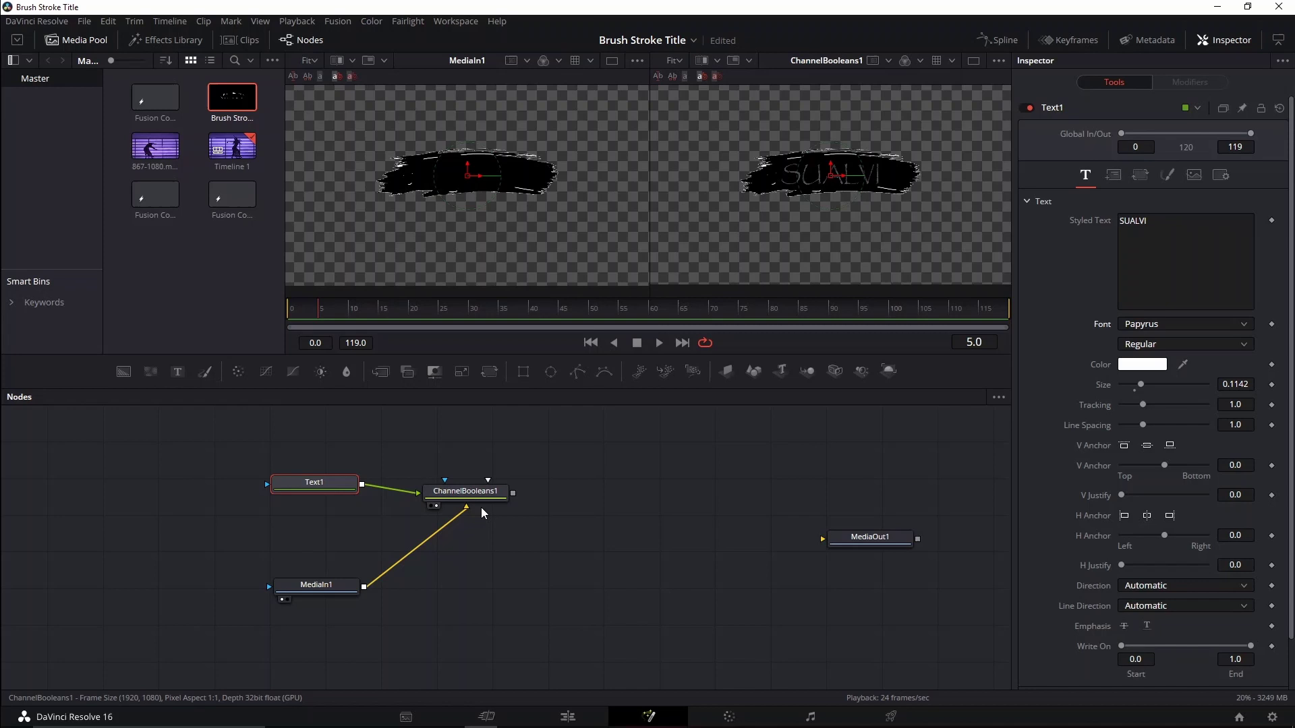
pyautogui.moveTo(487, 502); pyautogui.dragTo(492, 497)
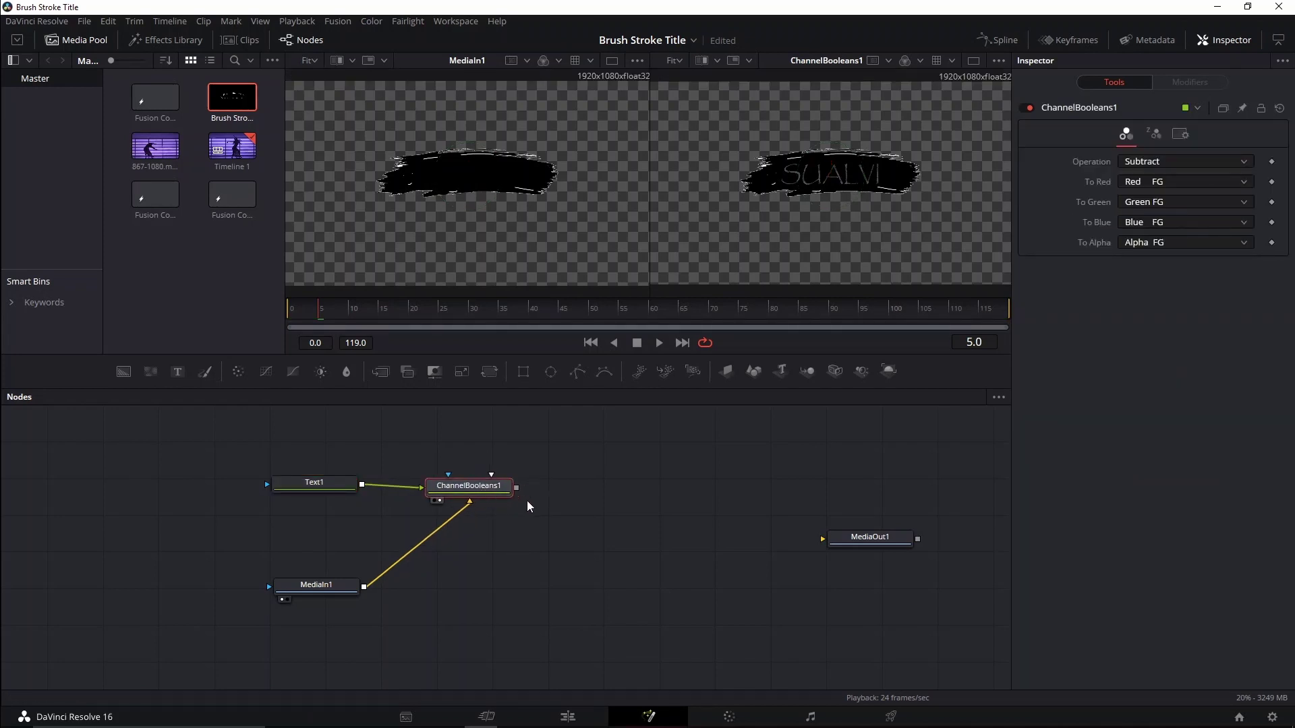
# Add a Merge node beside ChannelBooleans1.
pyautogui.click(588, 494)
pyautogui.hotkey('shift', 'space')
pyautogui.write('merg')
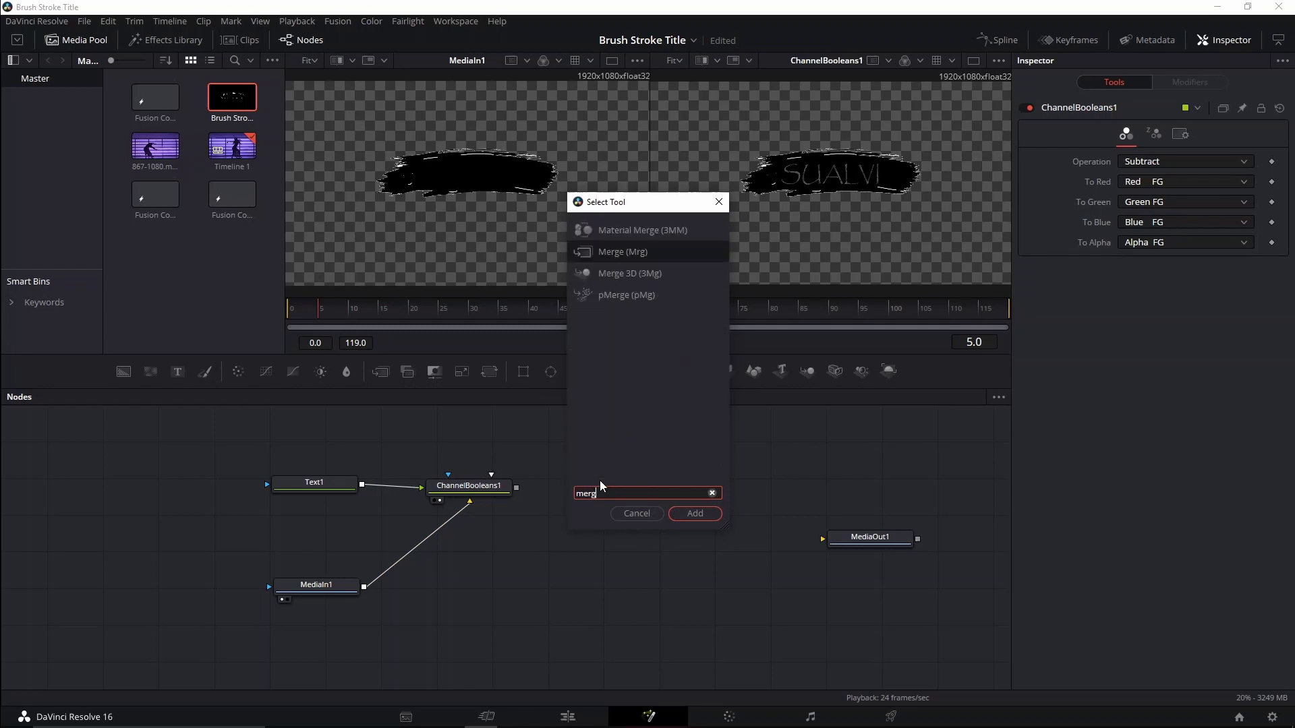
pyautogui.write('1')
pyautogui.press('BackSpace')
pyautogui.click(632, 257)
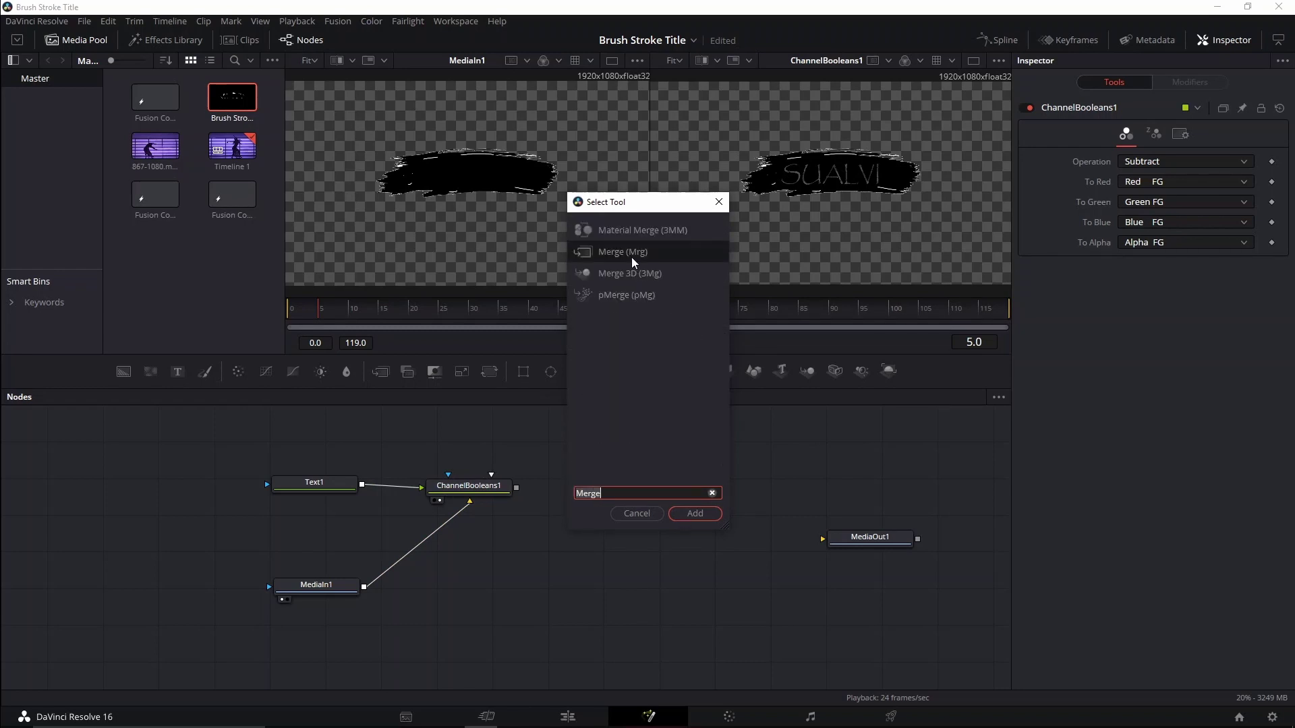
pyautogui.click(693, 516)
pyautogui.moveTo(586, 500); pyautogui.dragTo(605, 481)
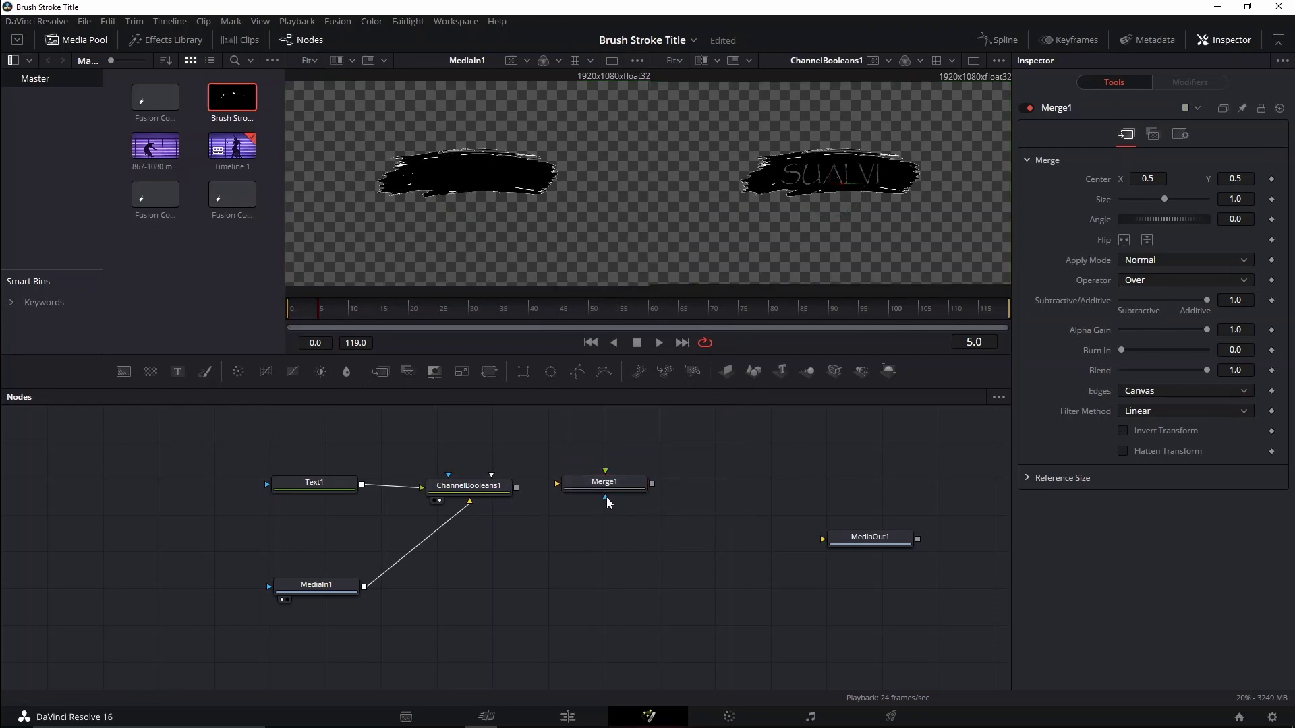
# Add a Background and Paint node, connect Paint into Merge1, and view Merge1 in viewer 2.
pyautogui.moveTo(128, 376)
pyautogui.mouseDown()
pyautogui.moveTo(605, 548)
pyautogui.moveTo(744, 548)
pyautogui.moveTo(724, 564)
pyautogui.mouseUp()
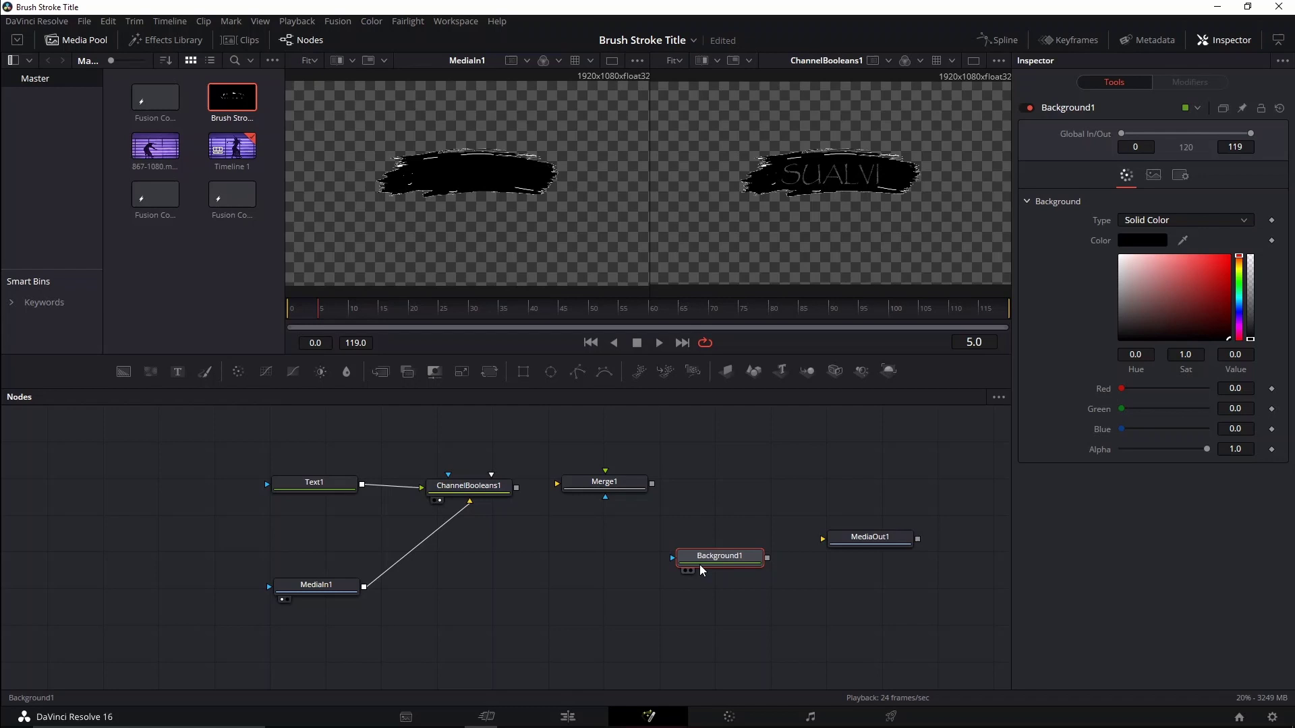
pyautogui.hotkey('shift', 'space')
pyautogui.write('Mergepaint')
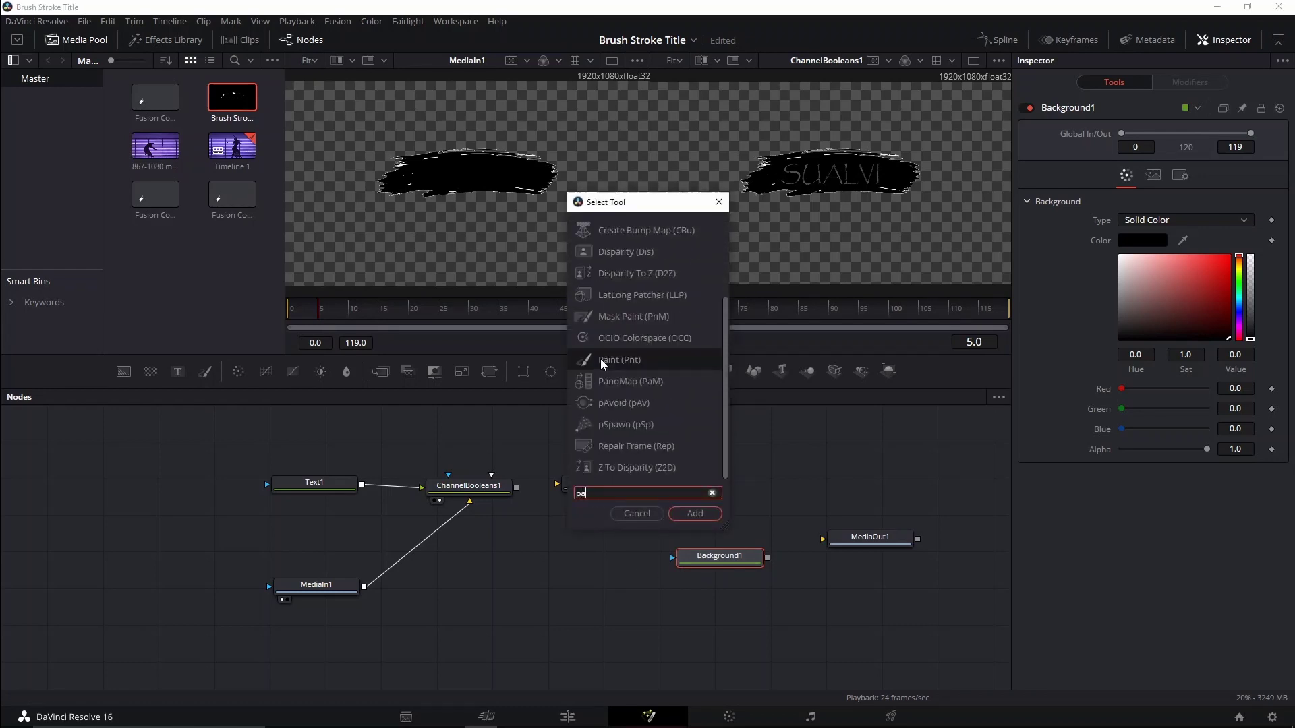
pyautogui.press('Return')
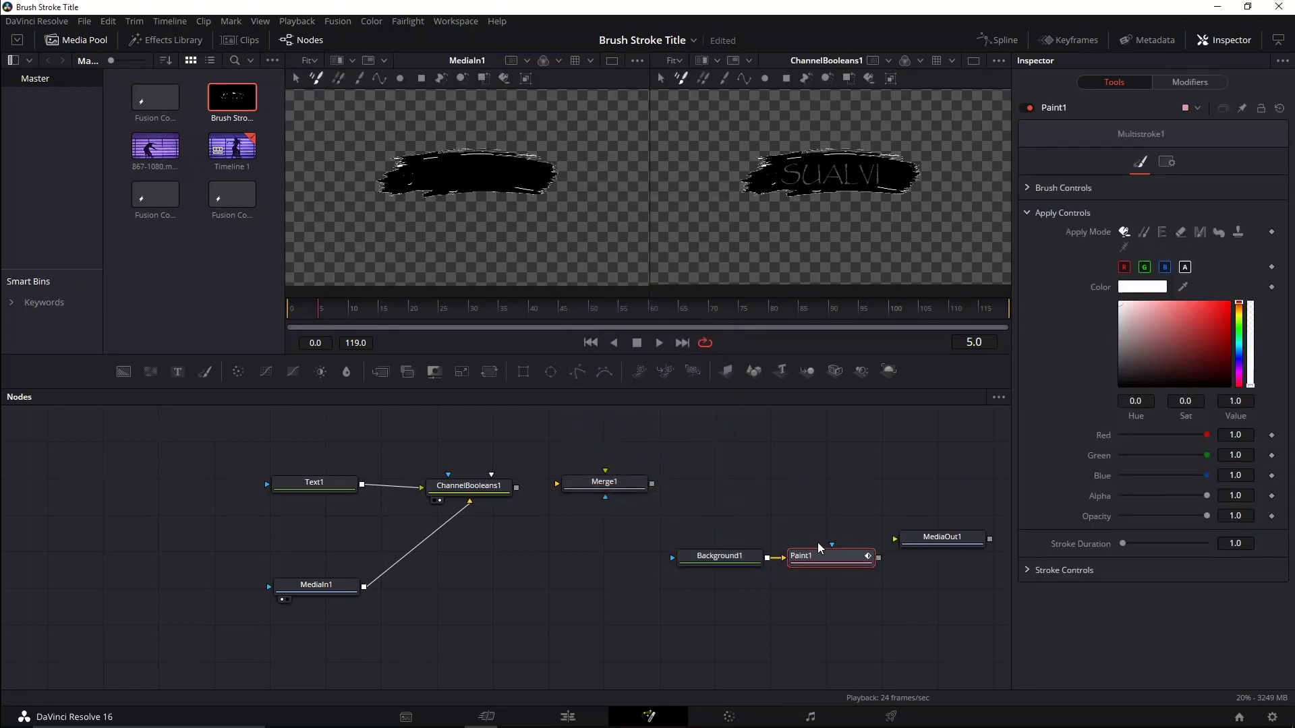
pyautogui.moveTo(822, 557)
pyautogui.mouseDown()
pyautogui.moveTo(593, 572)
pyautogui.moveTo(605, 473)
pyautogui.mouseUp()
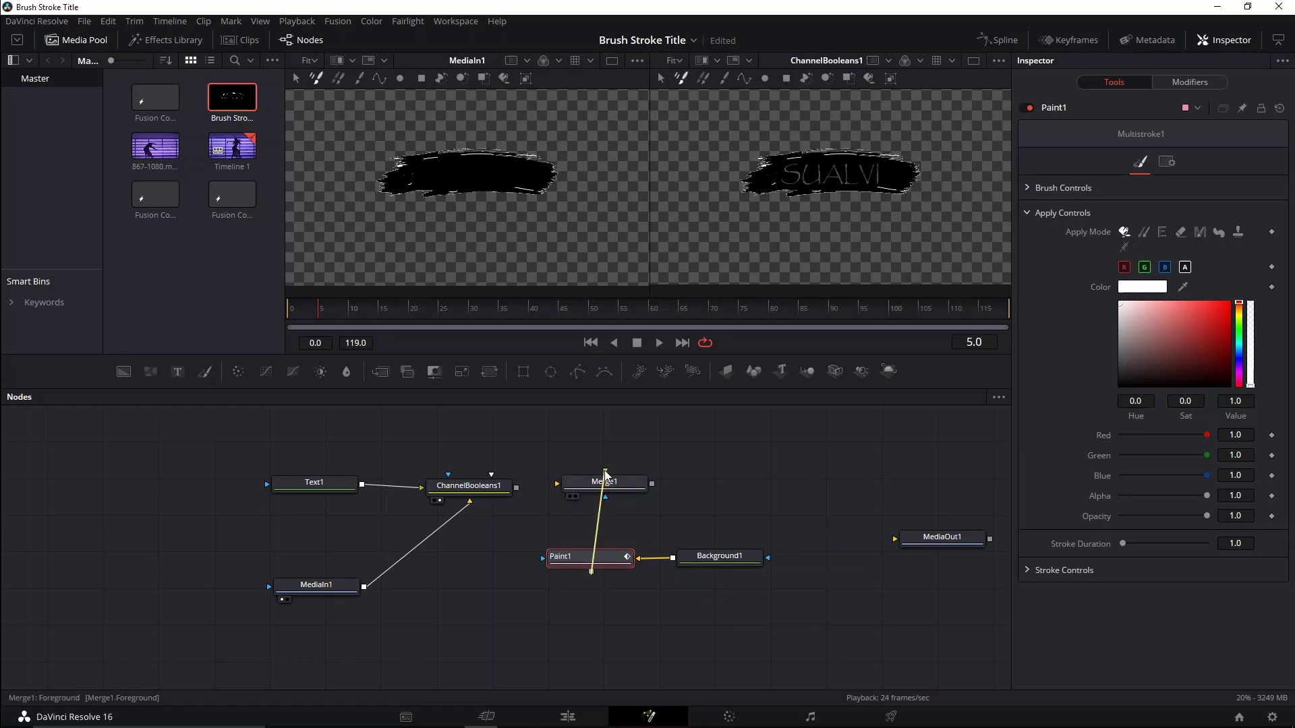
pyautogui.moveTo(517, 486); pyautogui.dragTo(557, 485)
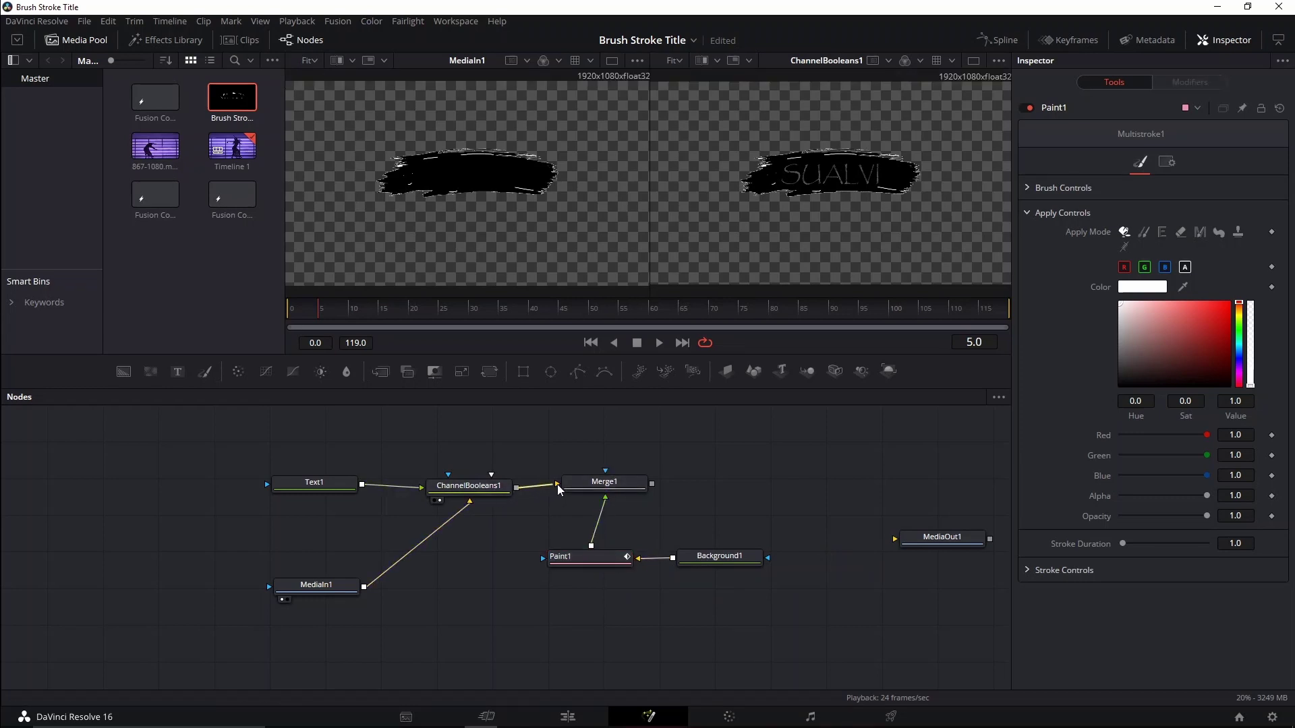
pyautogui.click(620, 482)
pyautogui.press('2')
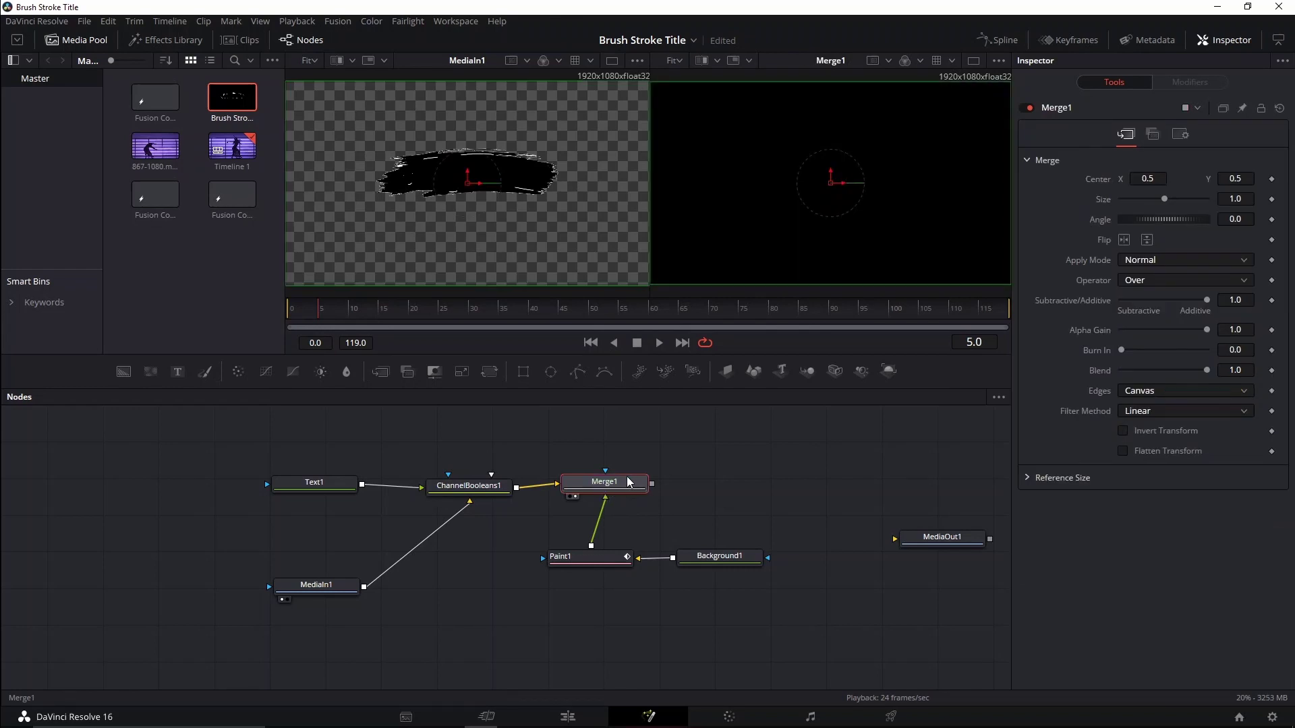
# Make Background1's colour fully transparent (alpha 0), then select the Paint node.
pyautogui.click(713, 558)
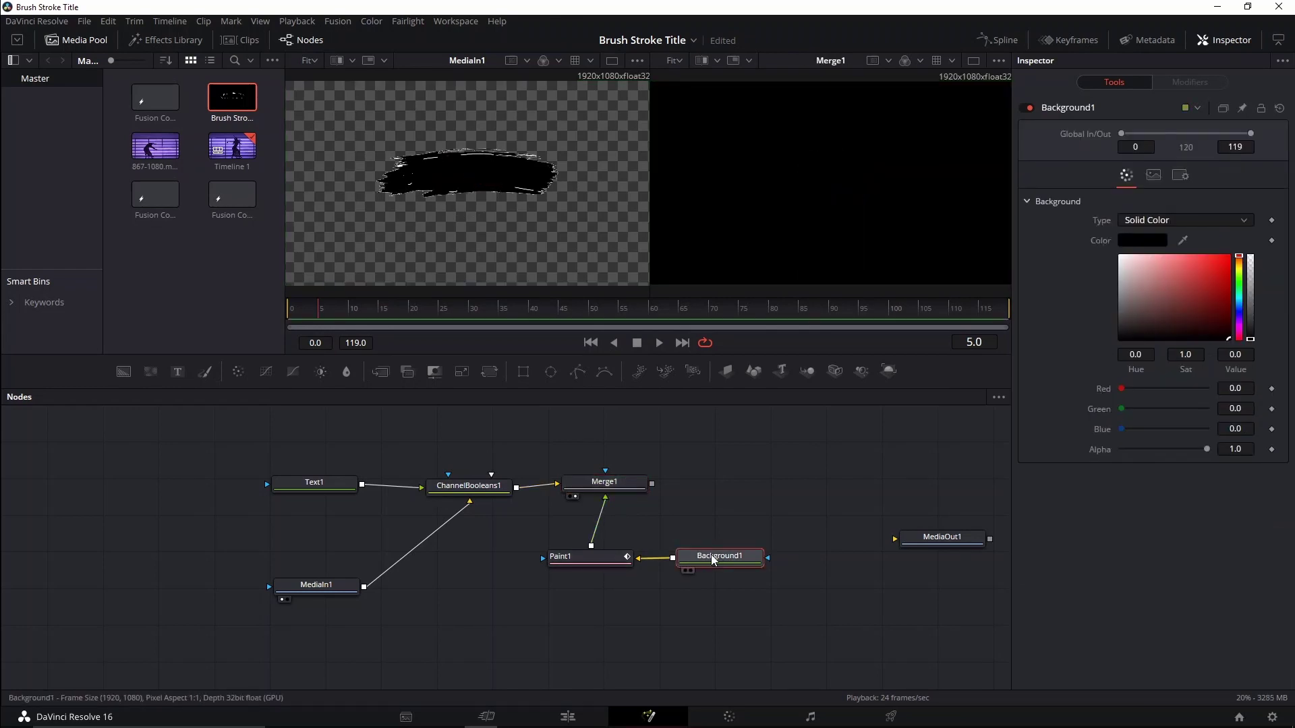
pyautogui.moveTo(1207, 449); pyautogui.dragTo(1109, 459)
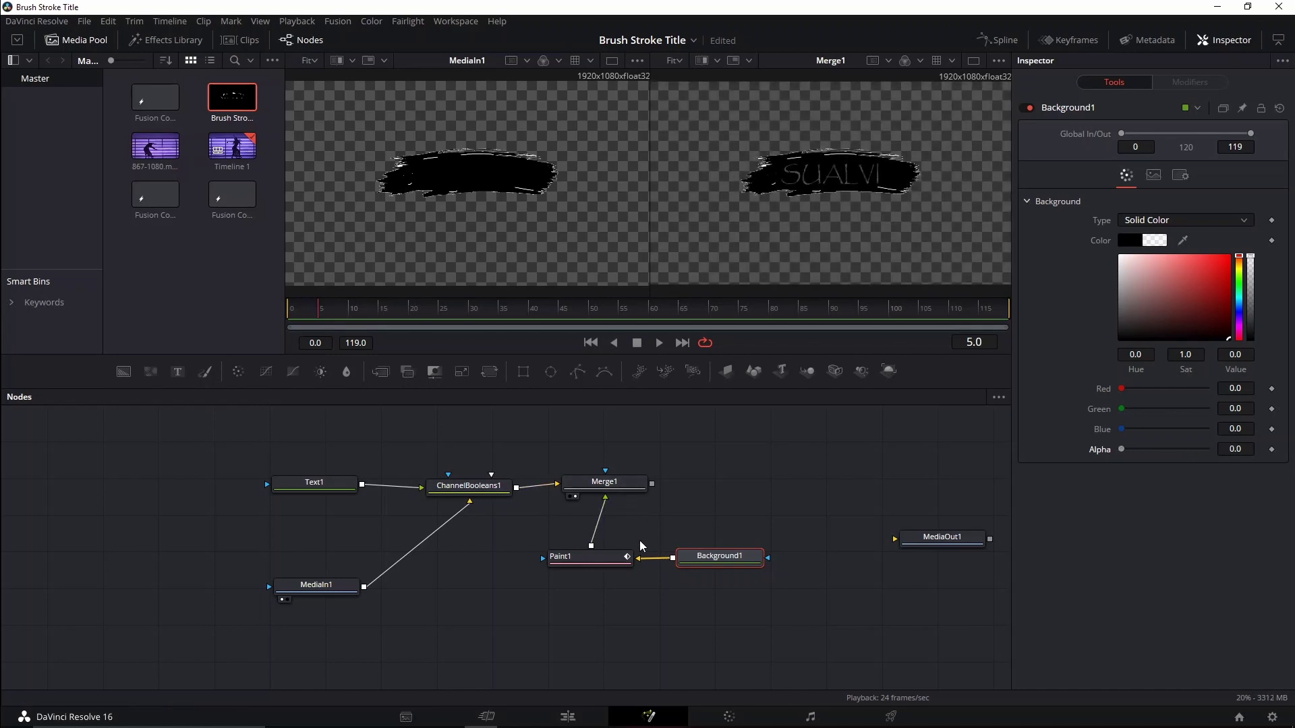
pyautogui.click(587, 558)
pyautogui.scroll(-1, 893, 196)
pyautogui.scroll(2, 888, 209)
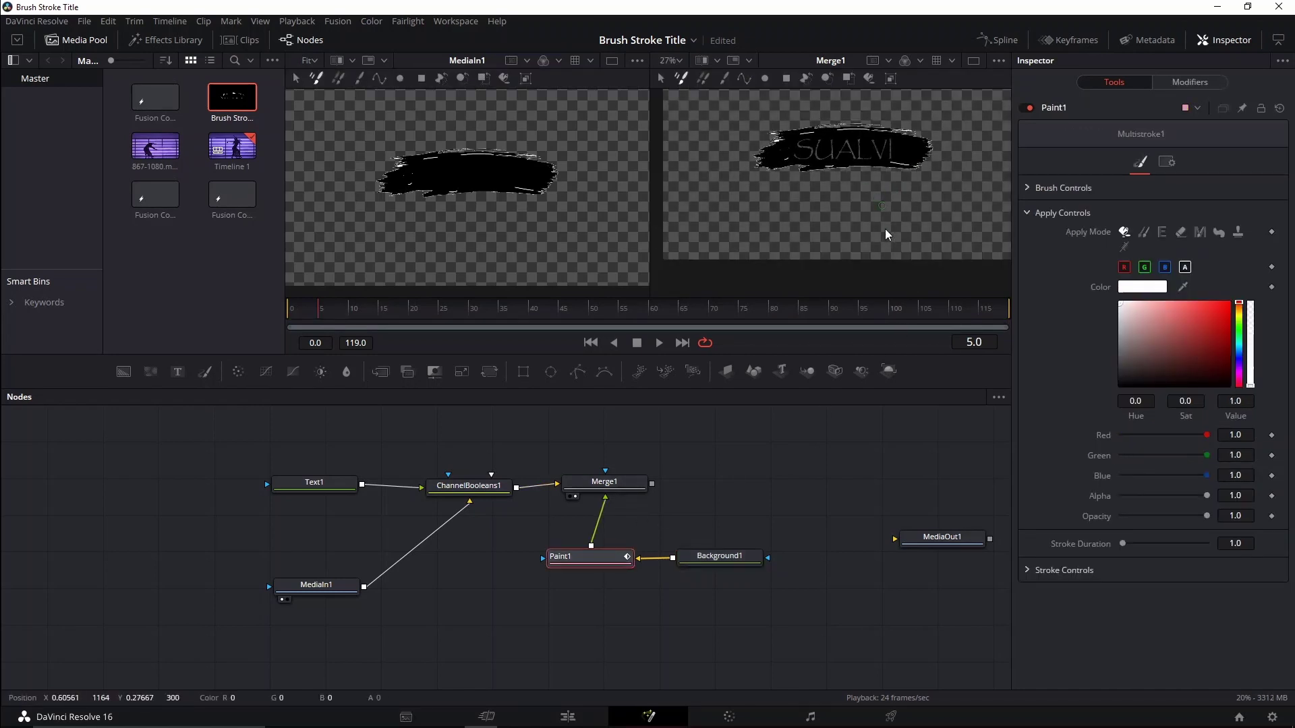
pyautogui.scroll(2, 885, 228)
pyautogui.scroll(-1, 885, 236)
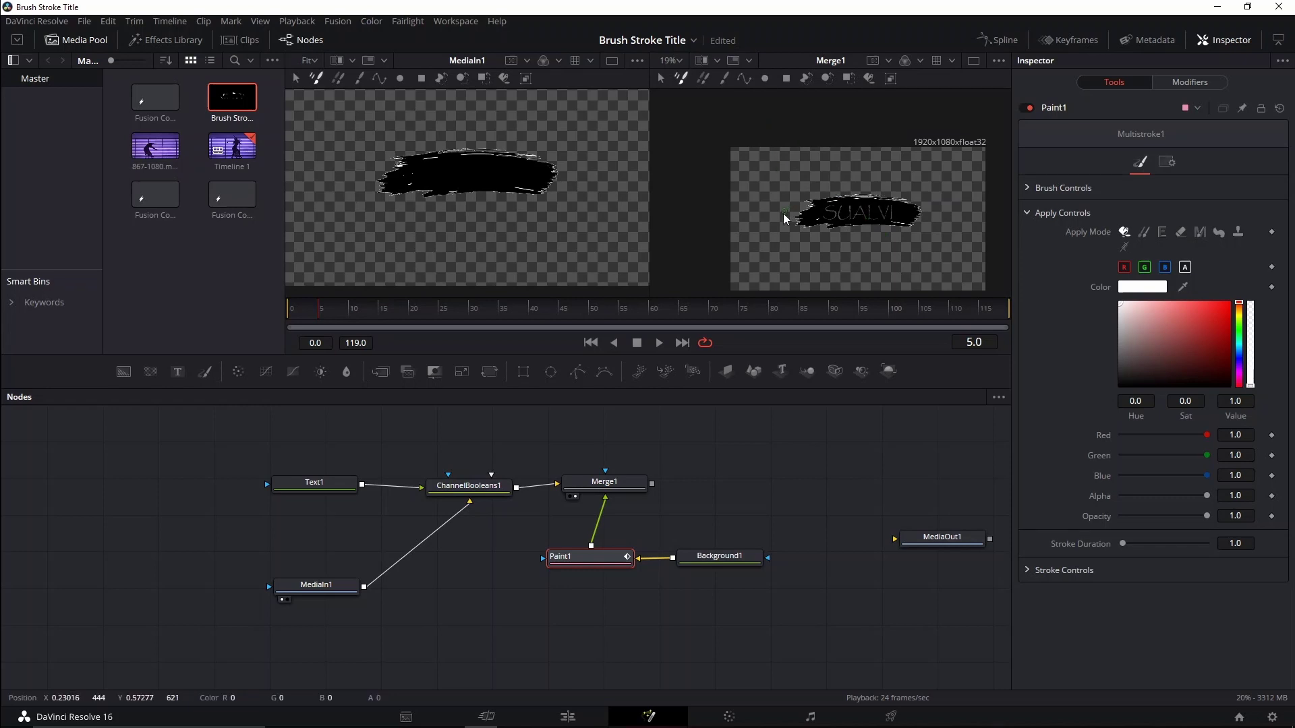
# Draw a three-point polyline paint stroke across the brush shape.
pyautogui.click(746, 79)
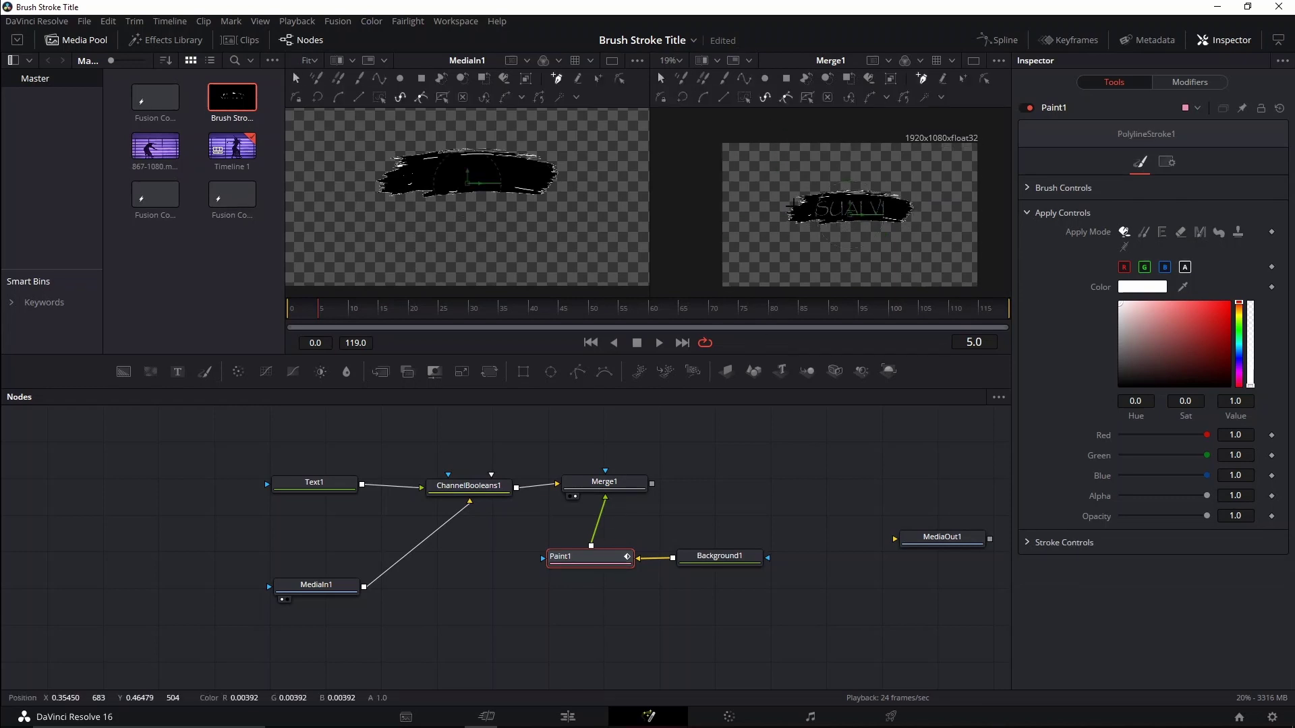
pyautogui.click(686, 218)
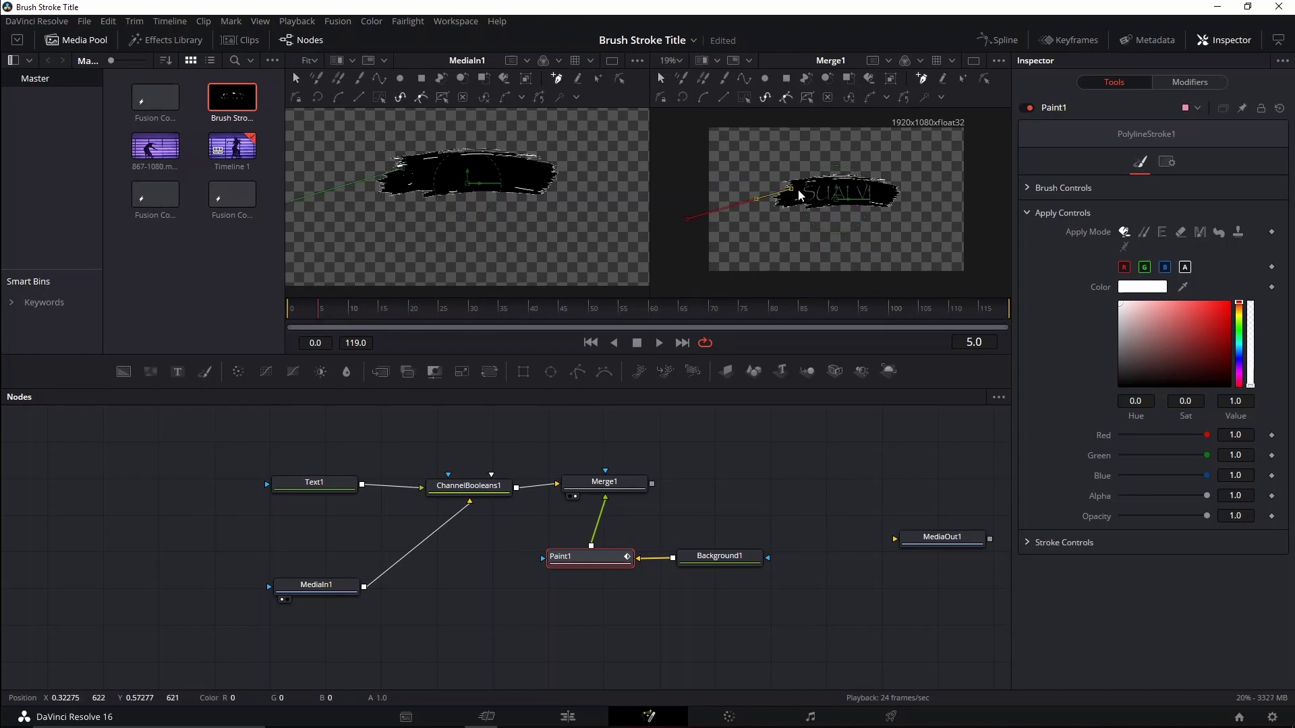
pyautogui.click(853, 191)
pyautogui.click(993, 216)
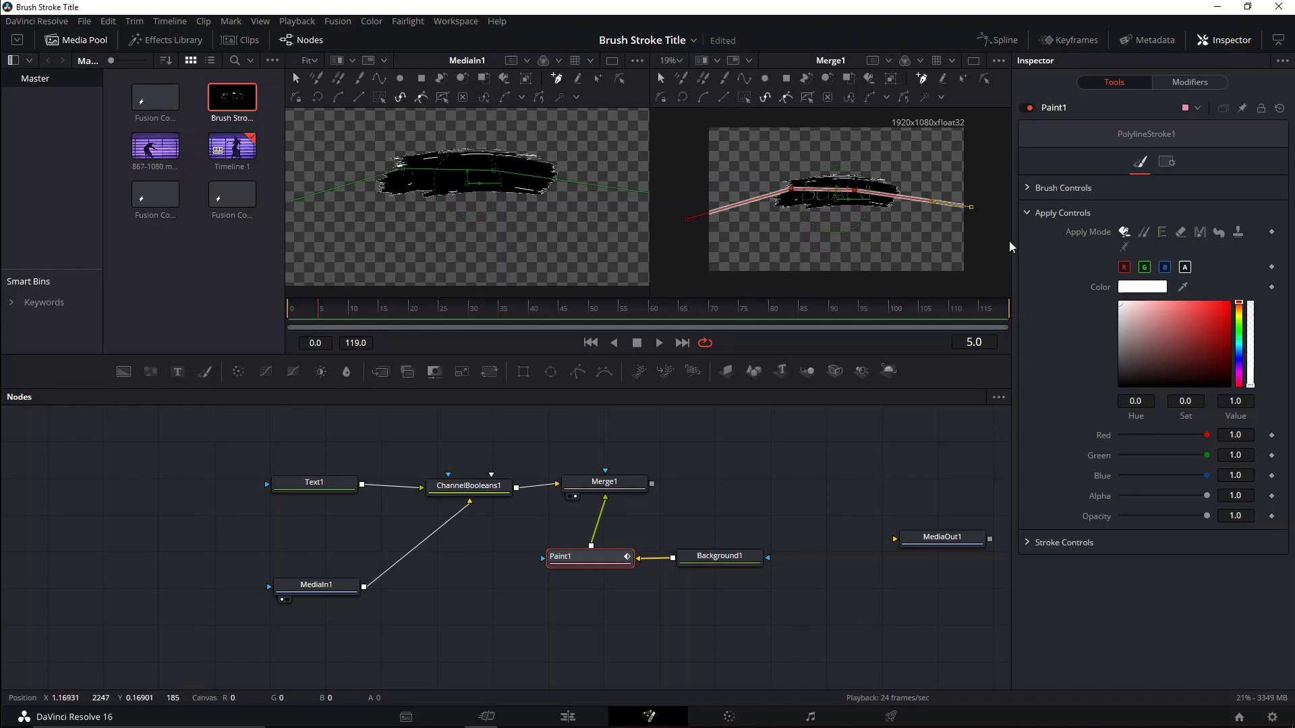
# Set the stroke's brush size to 0.25 and softness to 0.662, and reveal Stroke Controls.
pyautogui.click(1031, 187)
pyautogui.moveTo(1138, 244); pyautogui.dragTo(1216, 246)
pyautogui.click(1234, 244)
pyautogui.write('.25')
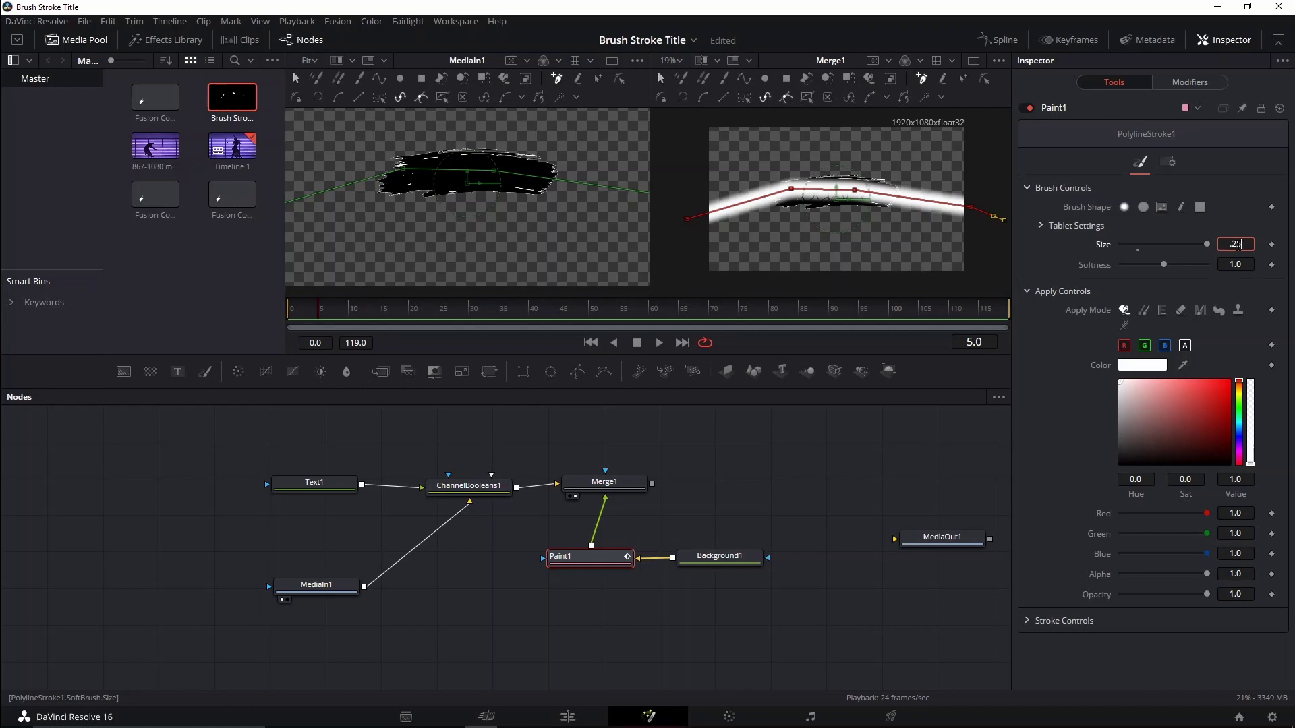
pyautogui.press('Tab')
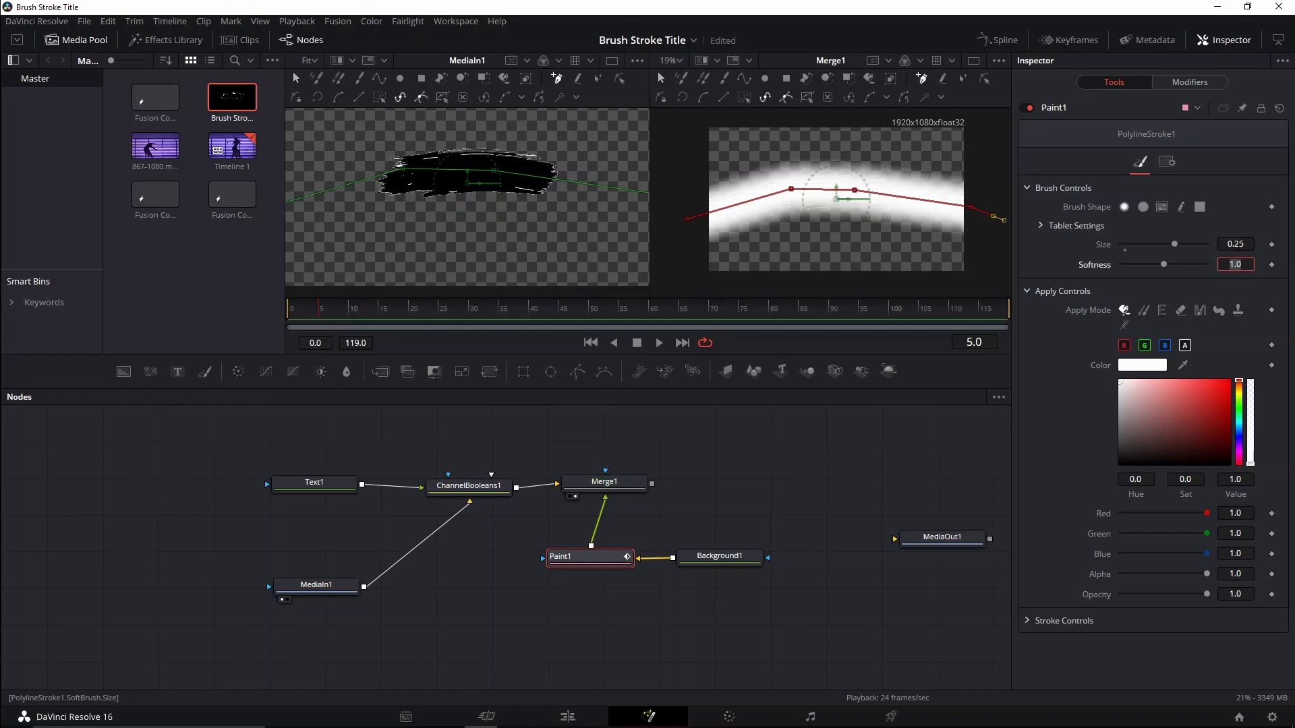
pyautogui.moveTo(1169, 264); pyautogui.dragTo(1154, 268)
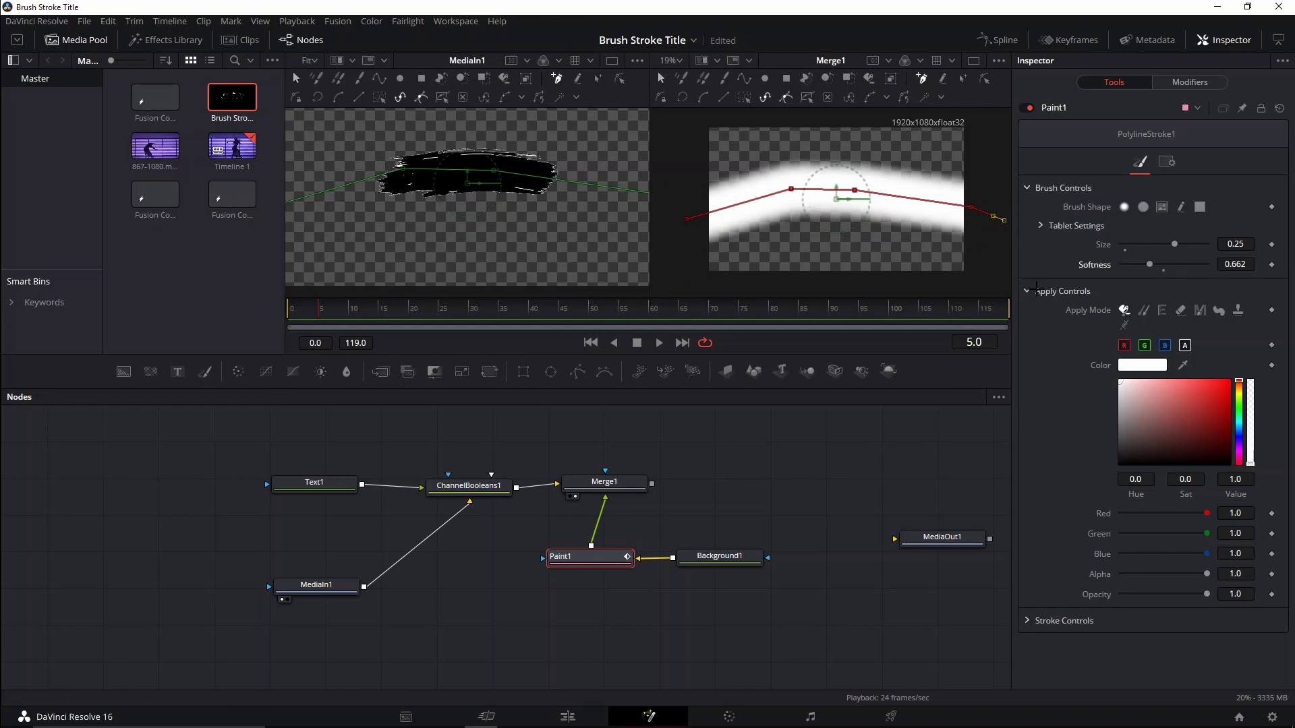
pyautogui.click(1026, 620)
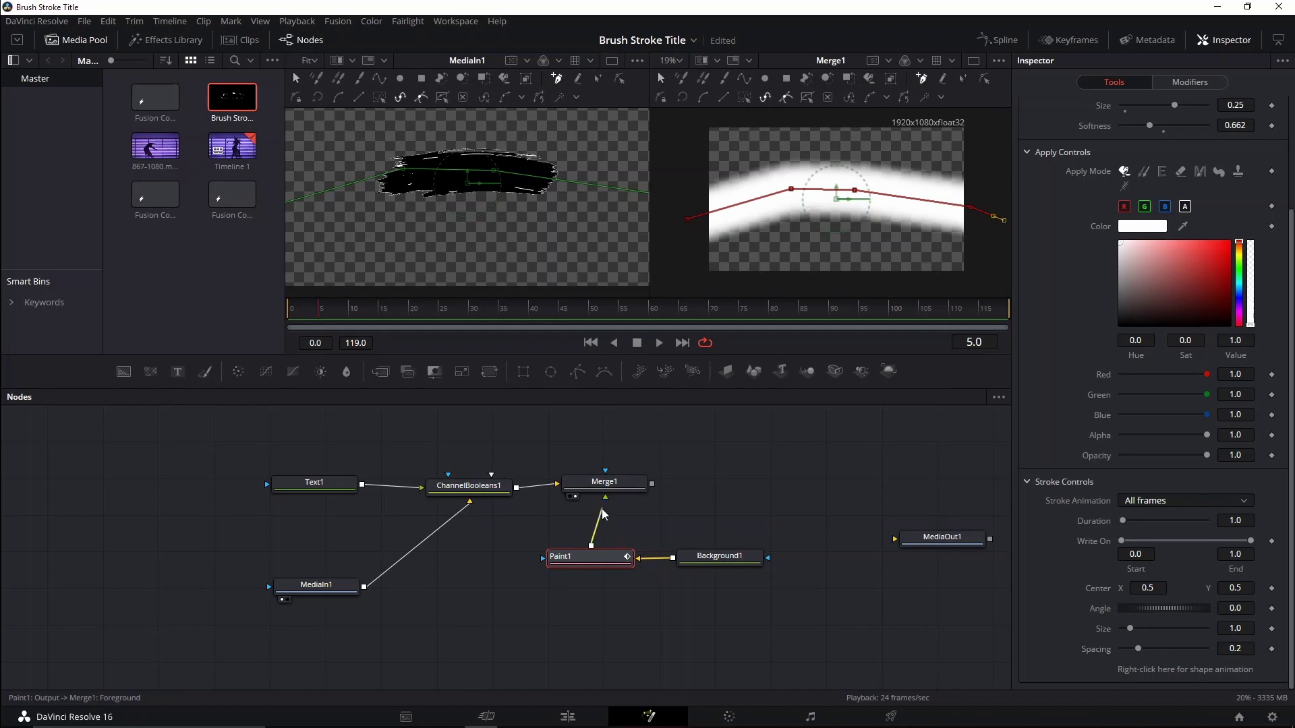
# Rewire Merge1 with the Paint stroke as mask, SUALVI cutout and Background1 as inputs.
pyautogui.moveTo(604, 514)
pyautogui.mouseDown()
pyautogui.moveTo(606, 502)
pyautogui.moveTo(588, 556)
pyautogui.mouseUp()
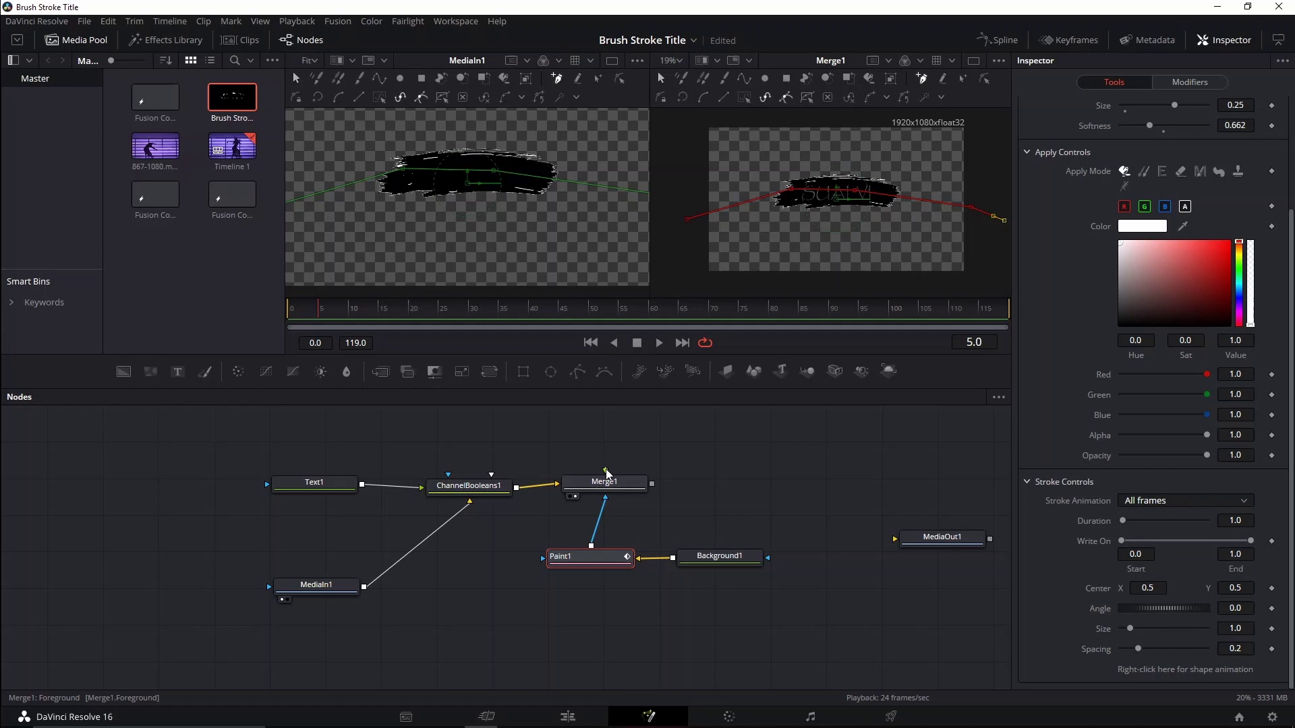
pyautogui.moveTo(555, 485); pyautogui.dragTo(490, 489)
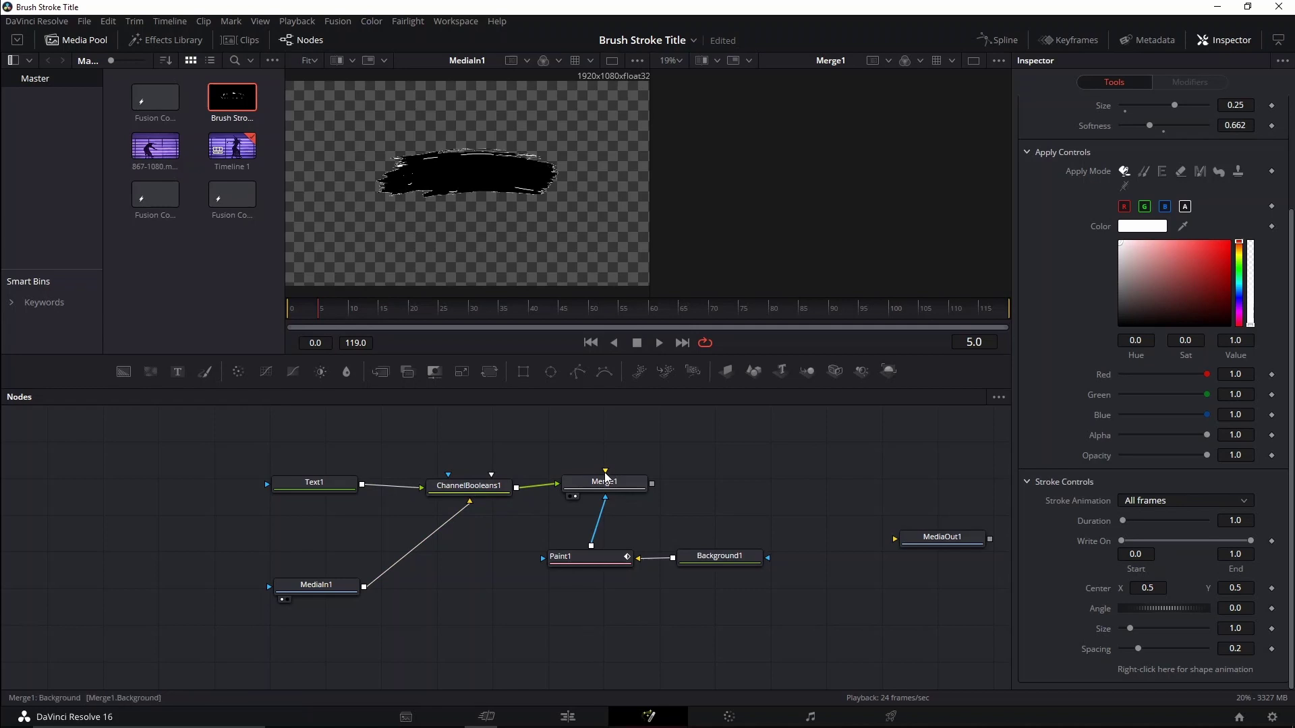
pyautogui.moveTo(605, 472)
pyautogui.mouseDown()
pyautogui.moveTo(673, 560)
pyautogui.moveTo(610, 489)
pyautogui.mouseUp()
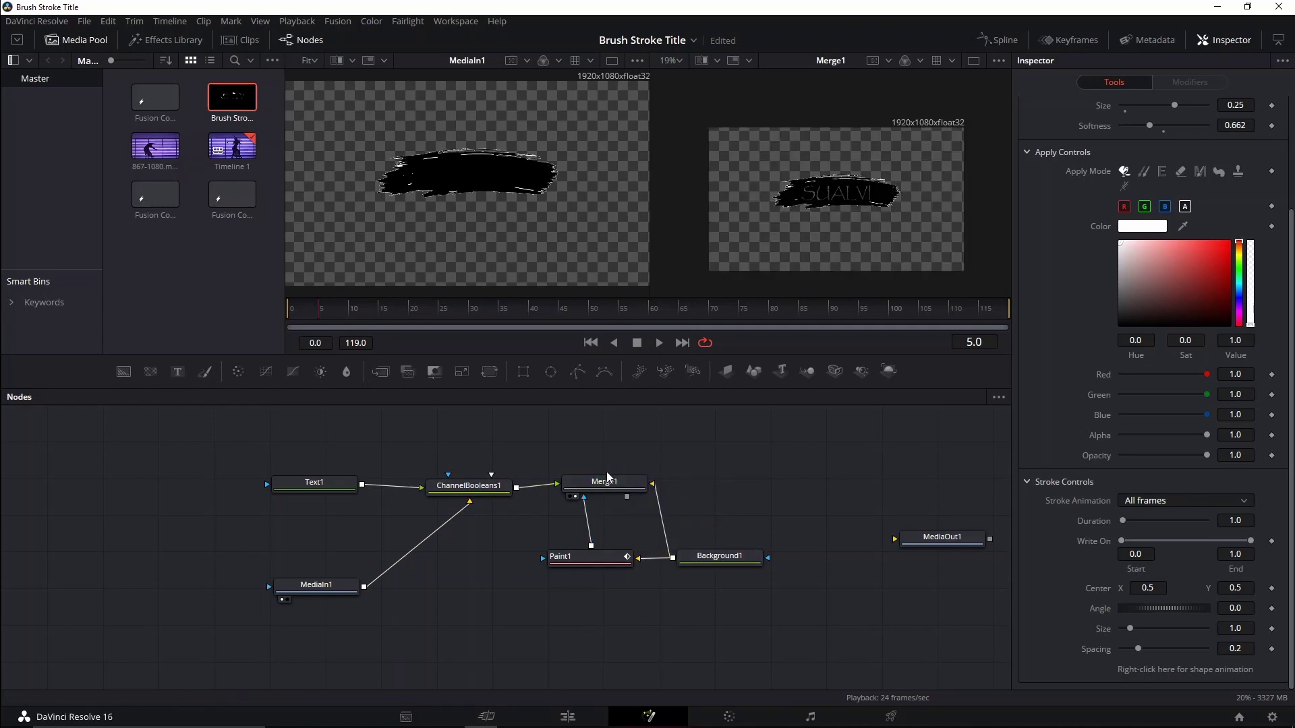
# Test Paint1's Write On Start, restore it to 0, and keyframe Write On at frame 18.
pyautogui.click(610, 492)
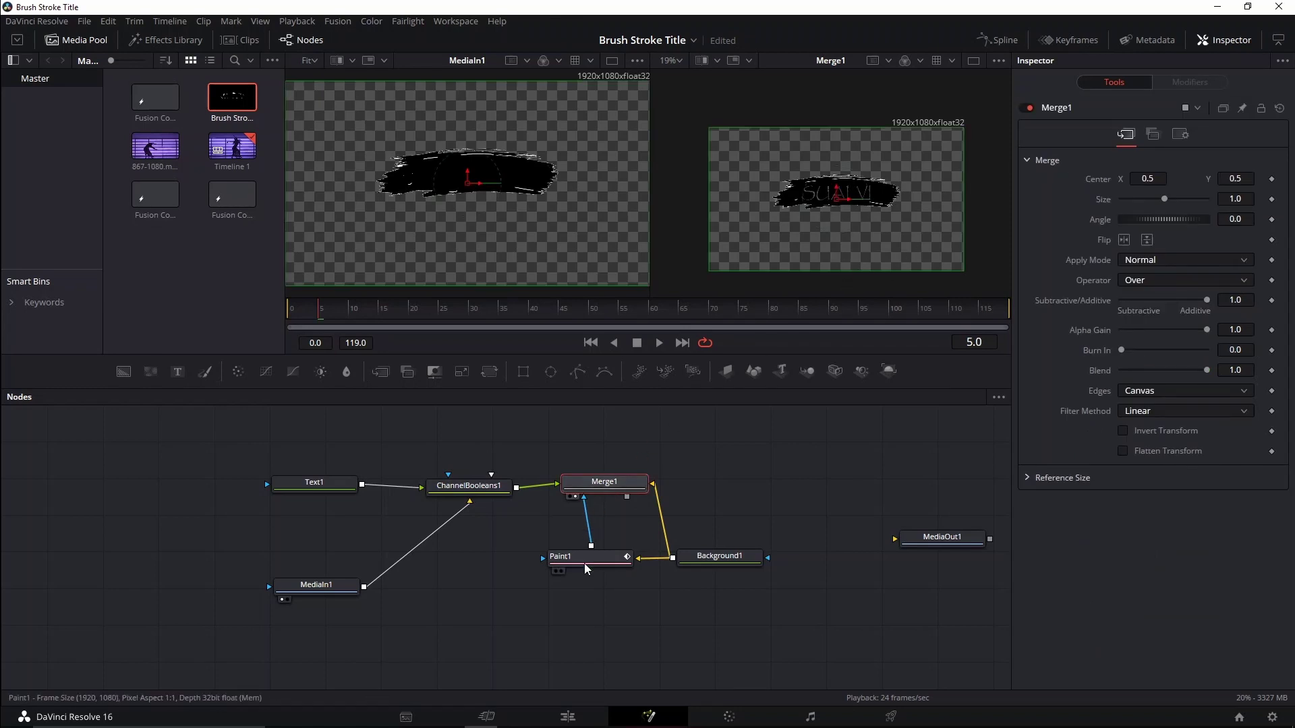
pyautogui.click(621, 556)
pyautogui.scroll(-4, 1190, 418)
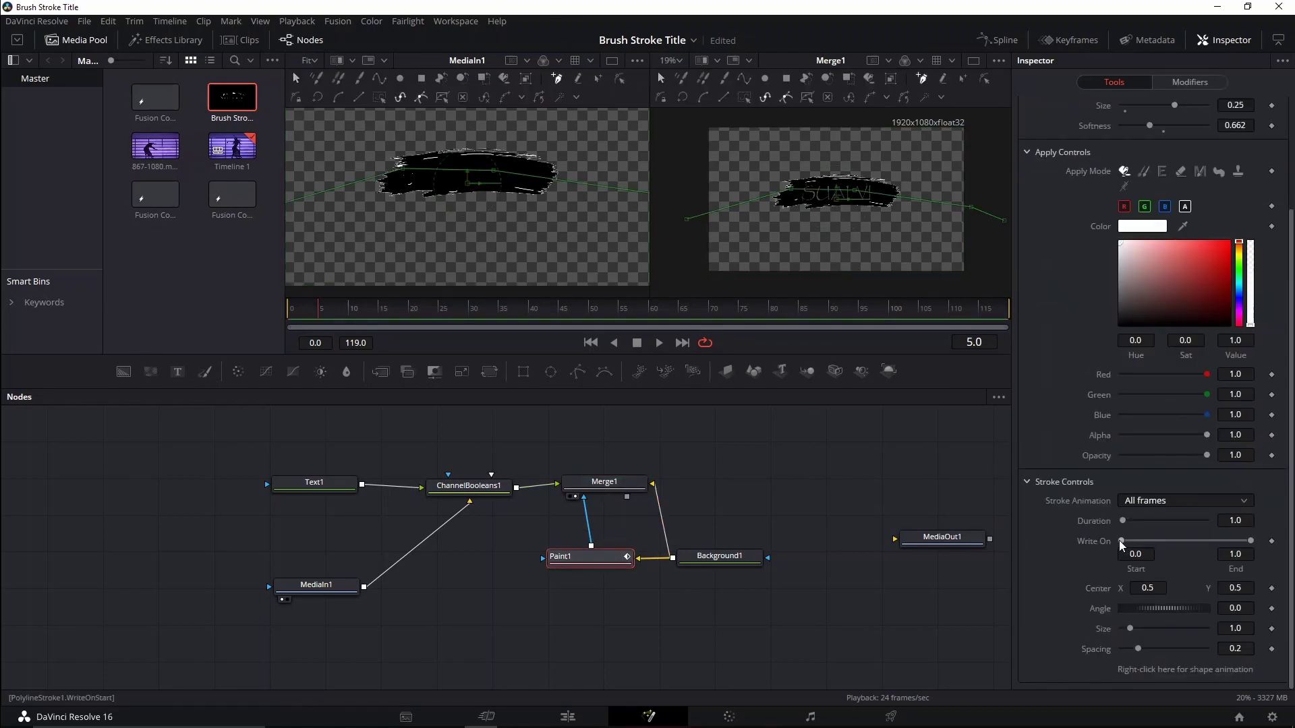
pyautogui.moveTo(1177, 541)
pyautogui.mouseDown()
pyautogui.moveTo(1222, 542)
pyautogui.moveTo(1111, 540)
pyautogui.mouseUp()
pyautogui.click(384, 310)
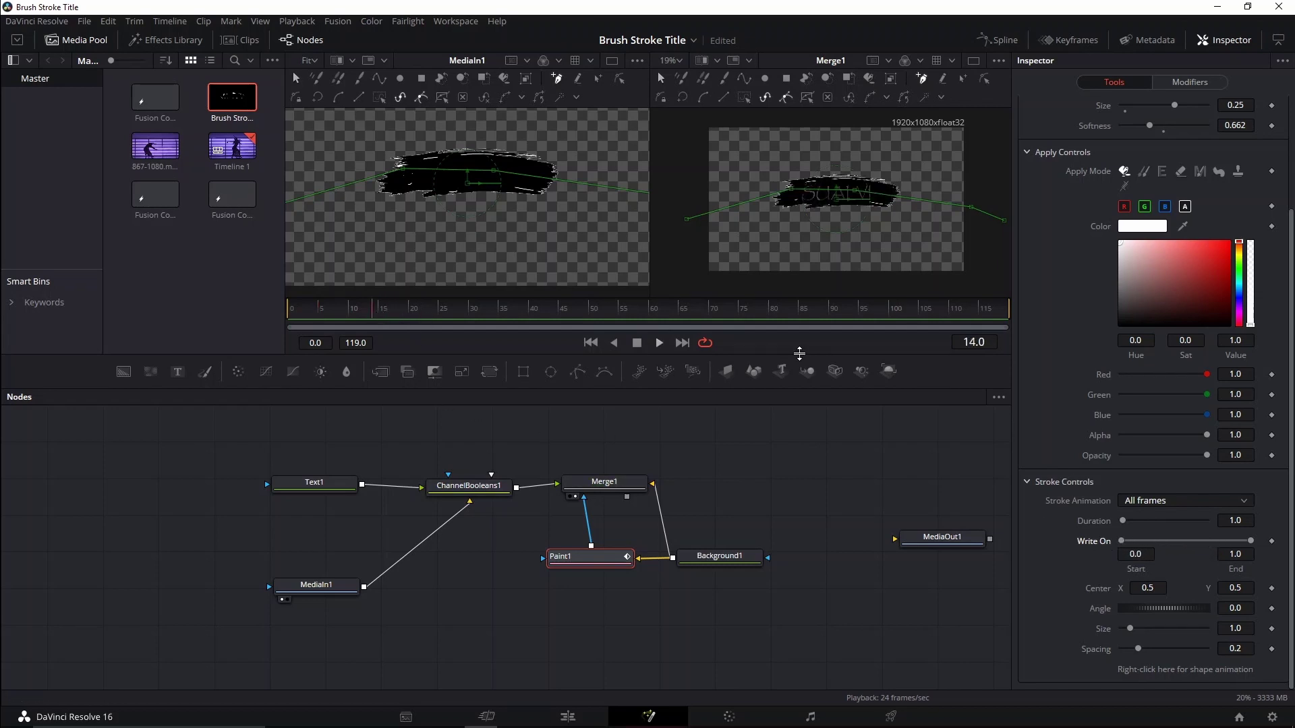
pyautogui.click(400, 311)
pyautogui.click(1271, 541)
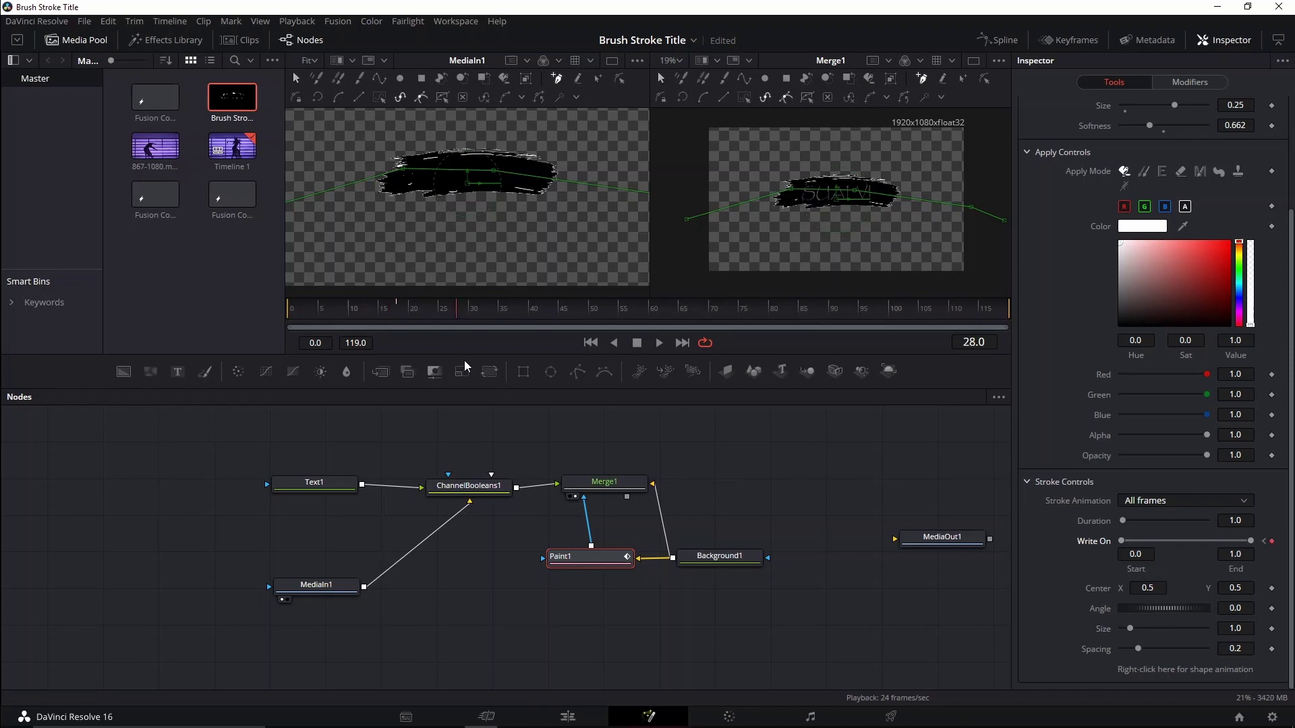
# Set Write On End to 0 at frame 8, advance Write On Start at frame 40, then scrub back.
pyautogui.click(338, 312)
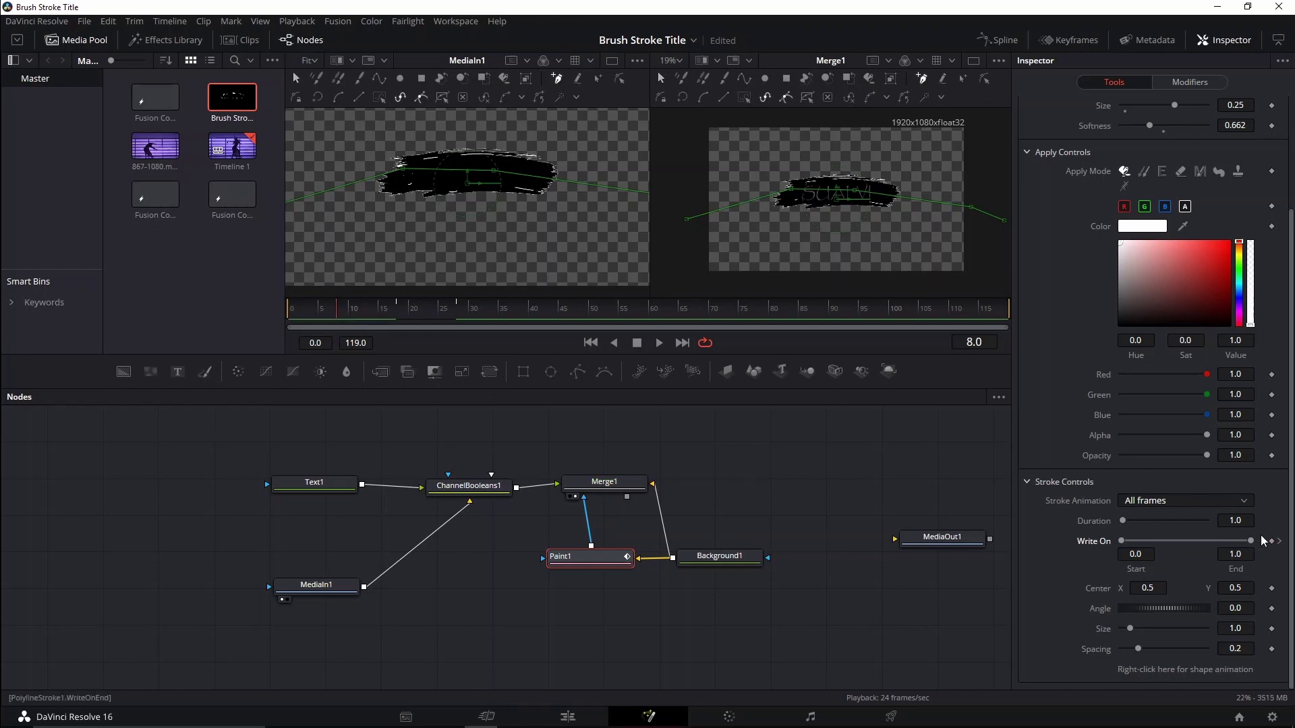
pyautogui.moveTo(1249, 542); pyautogui.dragTo(1123, 542)
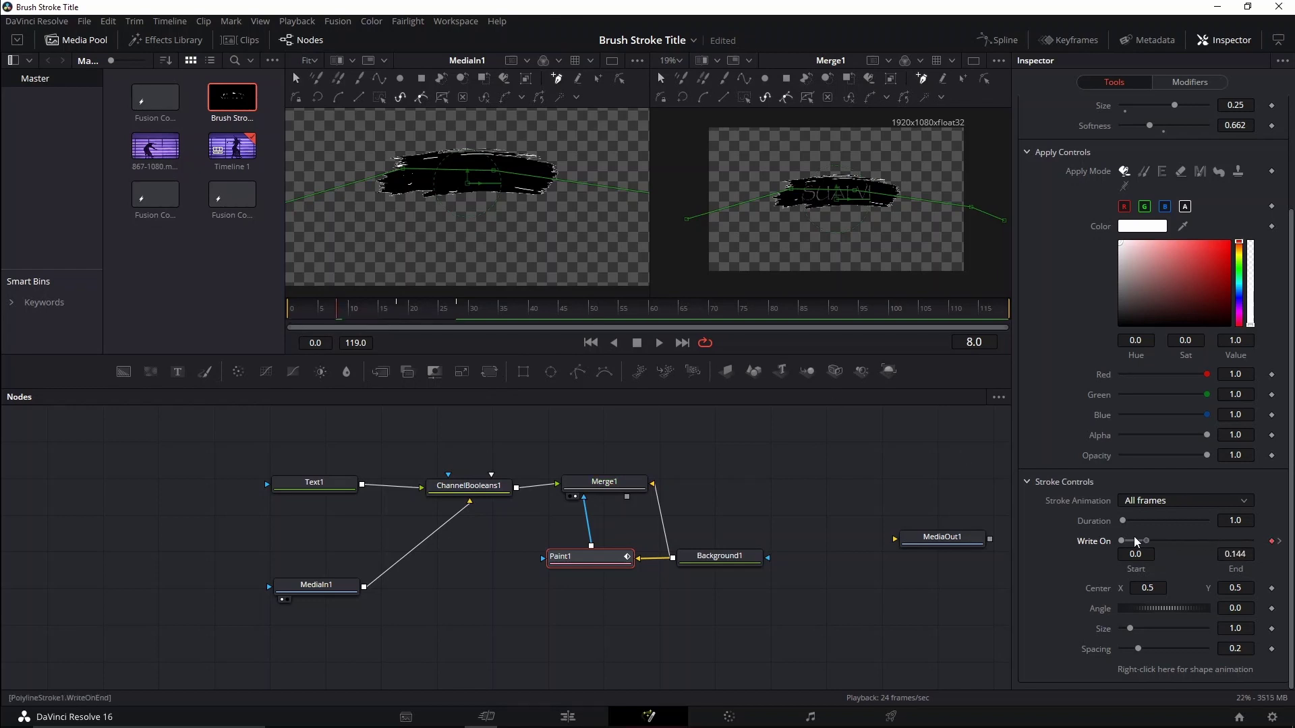
pyautogui.click(533, 313)
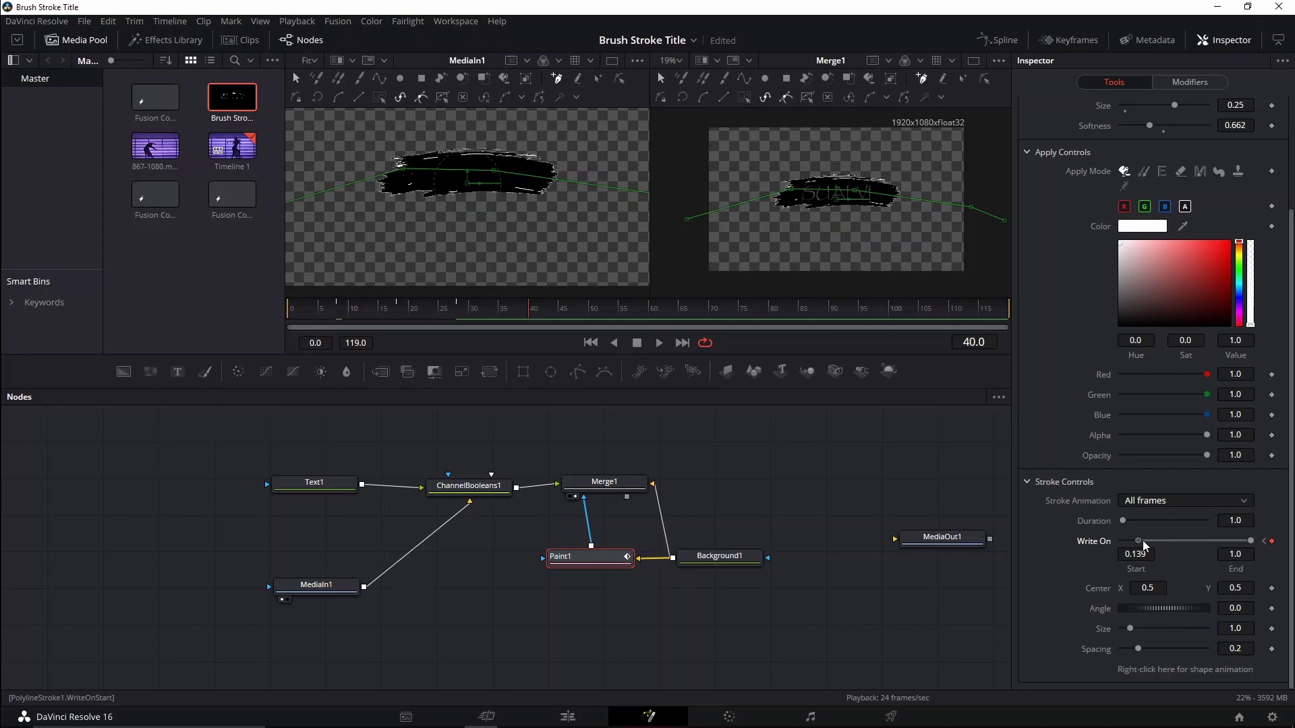
pyautogui.moveTo(1121, 542); pyautogui.dragTo(1249, 542)
pyautogui.click(367, 319)
pyautogui.moveTo(367, 321); pyautogui.dragTo(351, 314)
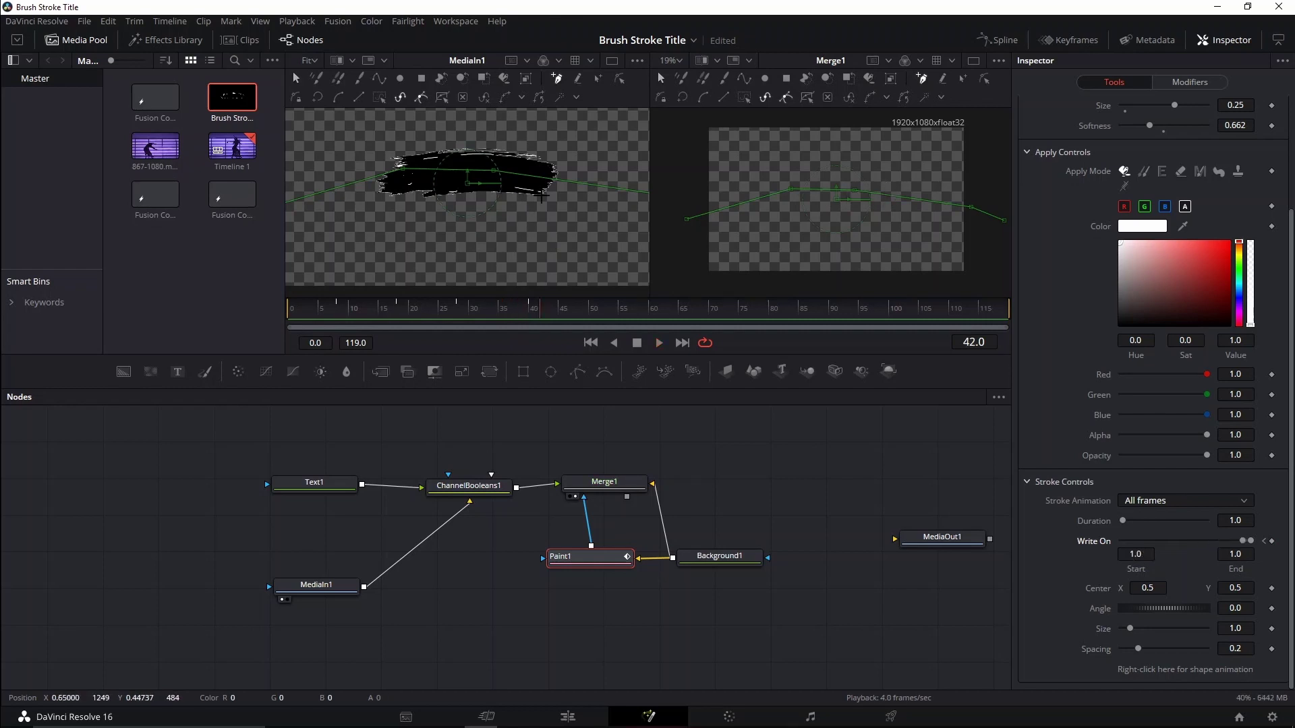
# Link Merge1's output into MediaOut1 and move MediaOut1 level with Merge1.
pyautogui.click(619, 485)
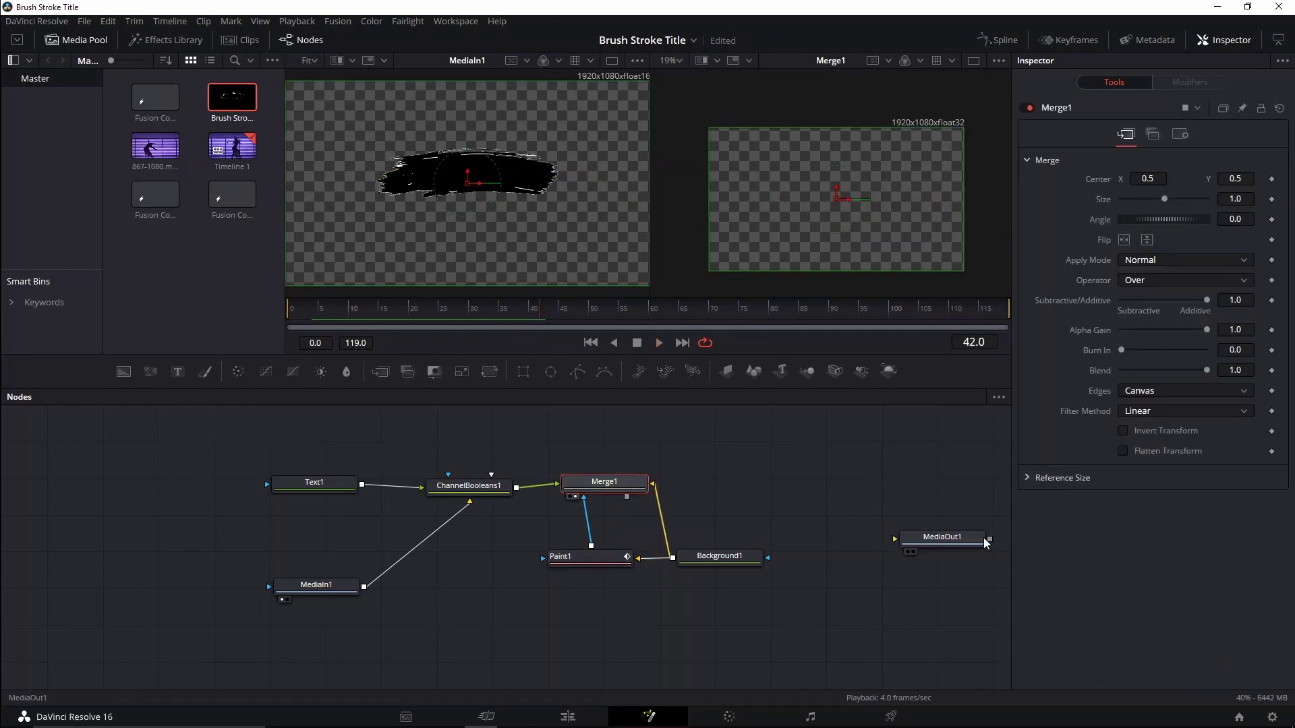
pyautogui.moveTo(895, 539); pyautogui.dragTo(610, 483)
pyautogui.moveTo(604, 484)
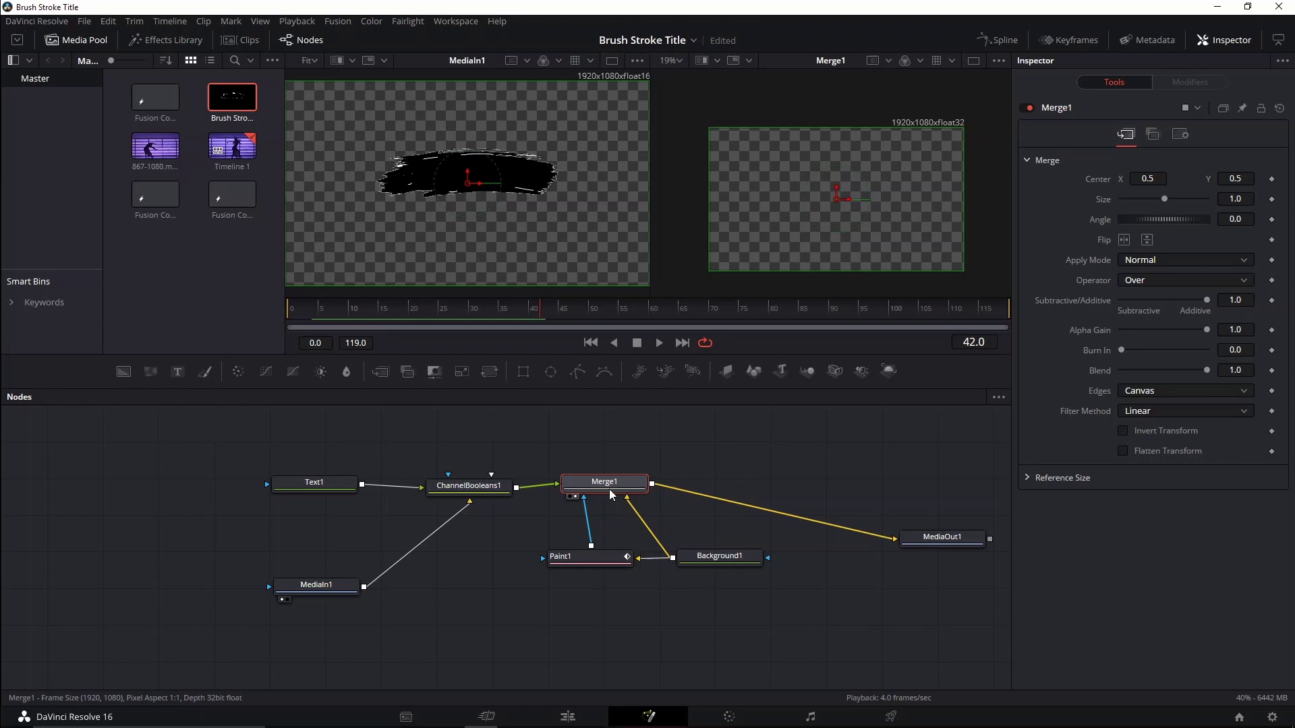
pyautogui.moveTo(942, 537); pyautogui.dragTo(886, 480)
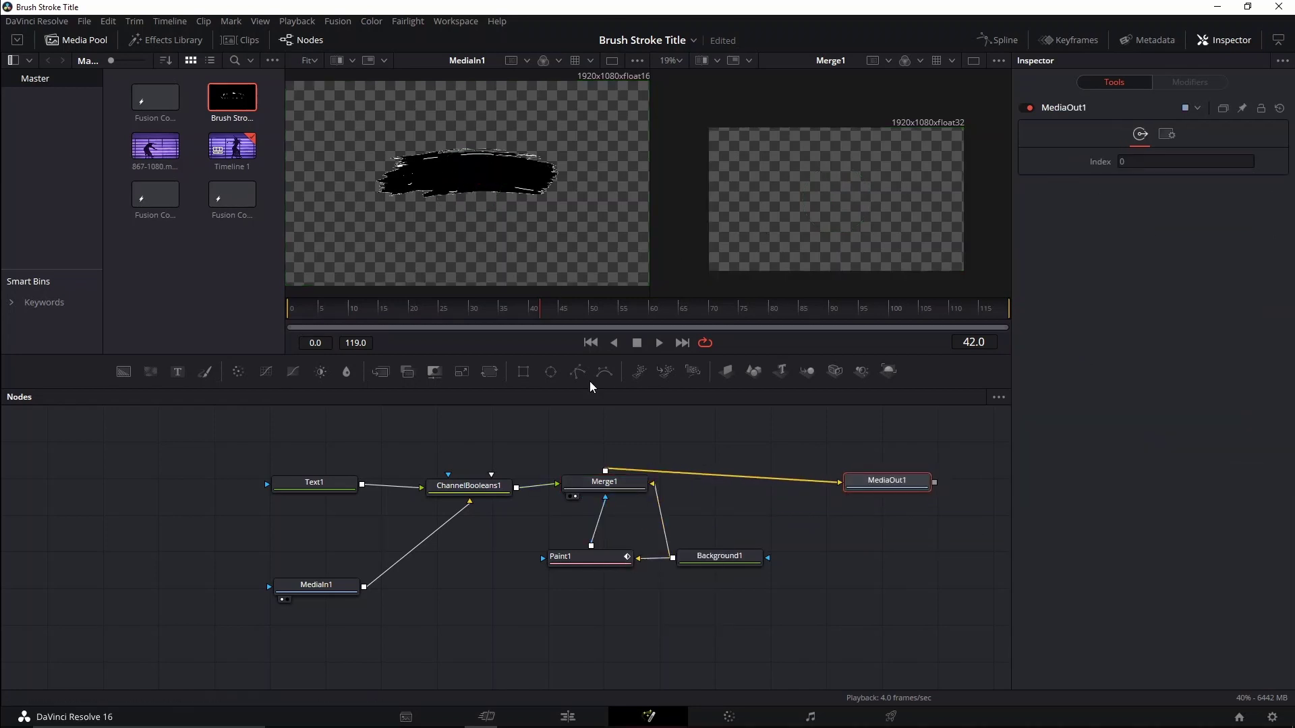
# View the final output at frame 23 and insert a Color Compressor between MediaIn1 and ChannelBooleans1.
pyautogui.press('2')
pyautogui.click(429, 312)
pyautogui.click(295, 582)
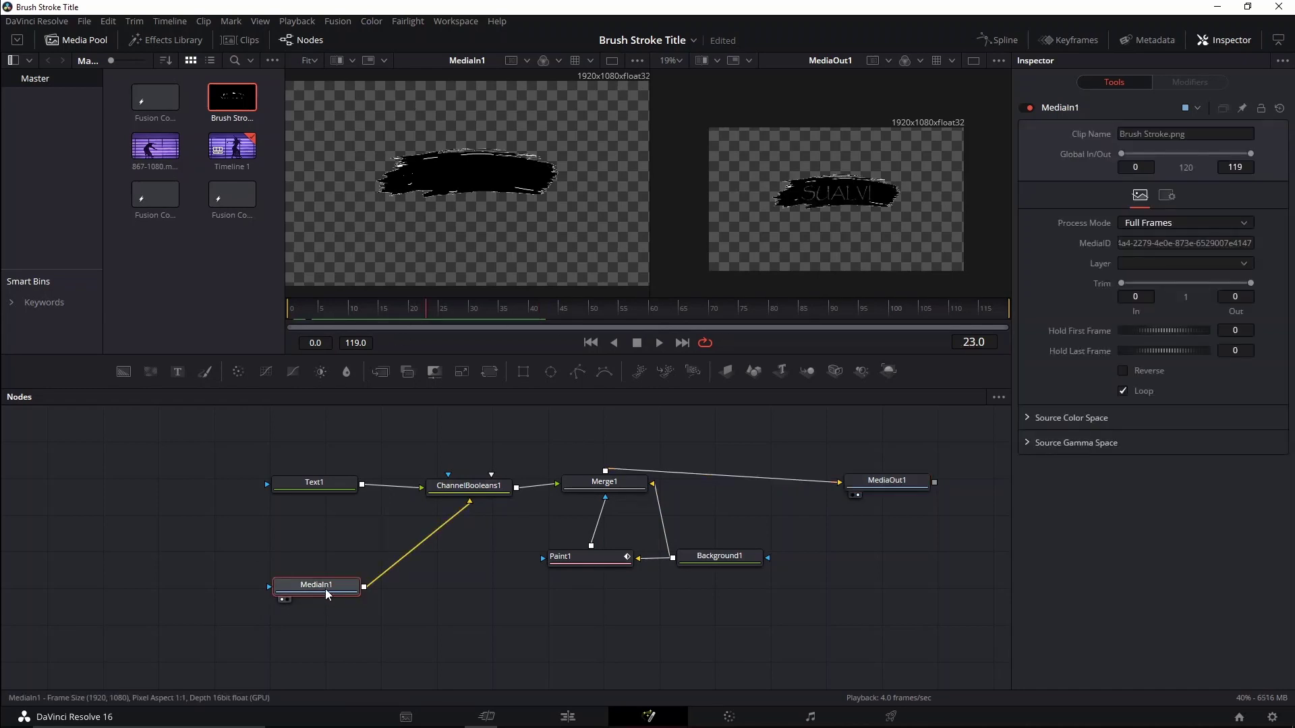
pyautogui.moveTo(325, 589); pyautogui.dragTo(303, 587)
pyautogui.hotkey('shift', 'space')
pyautogui.write('paint')
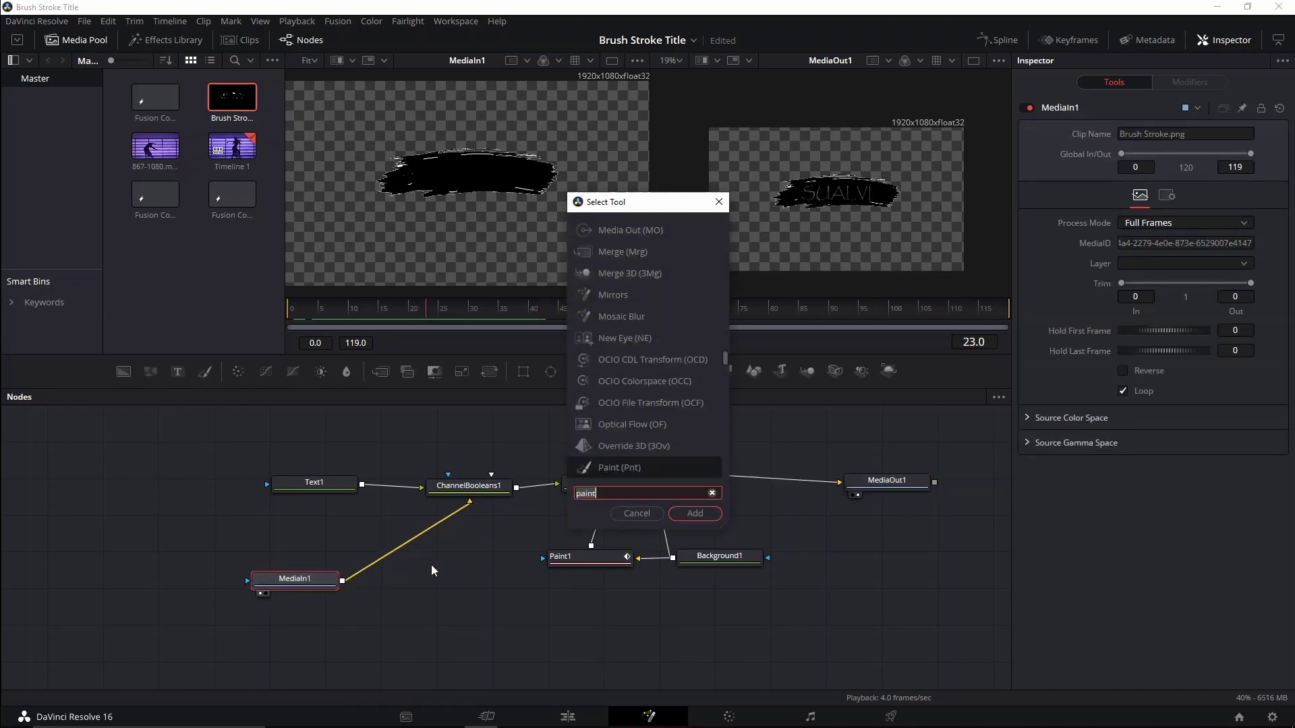
pyautogui.write('c')
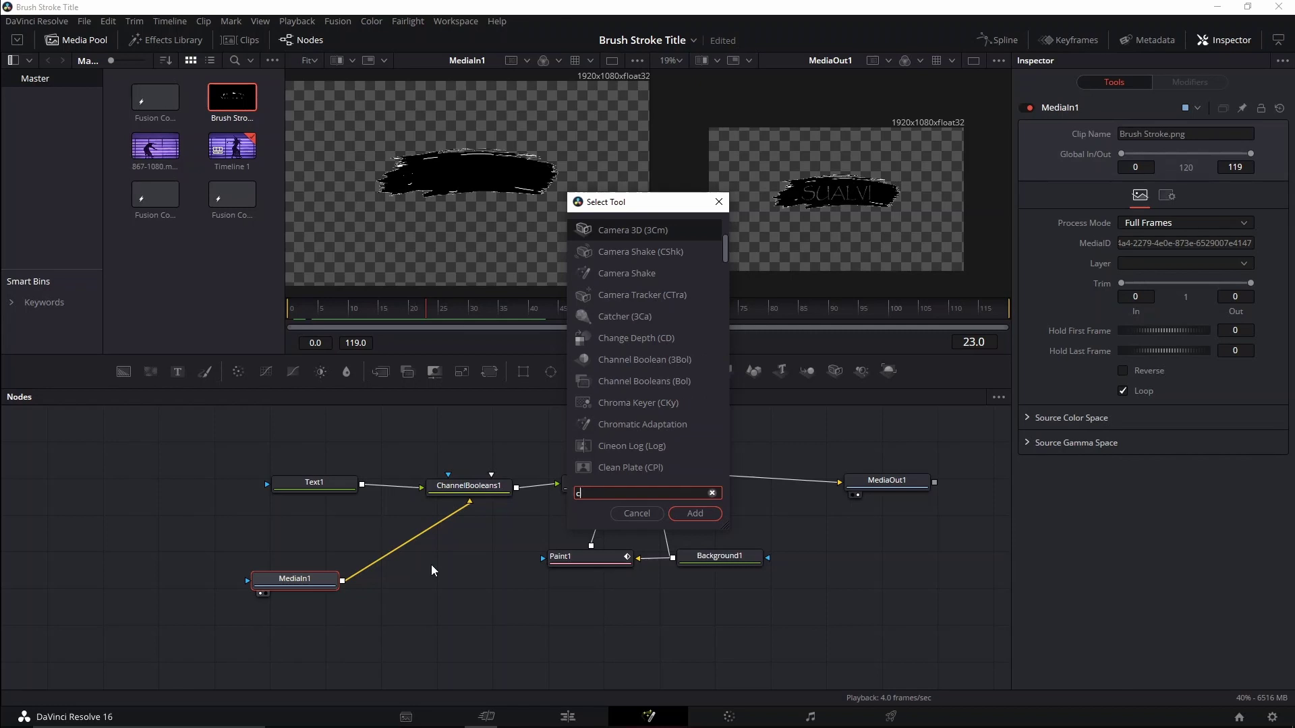
pyautogui.write('olo')
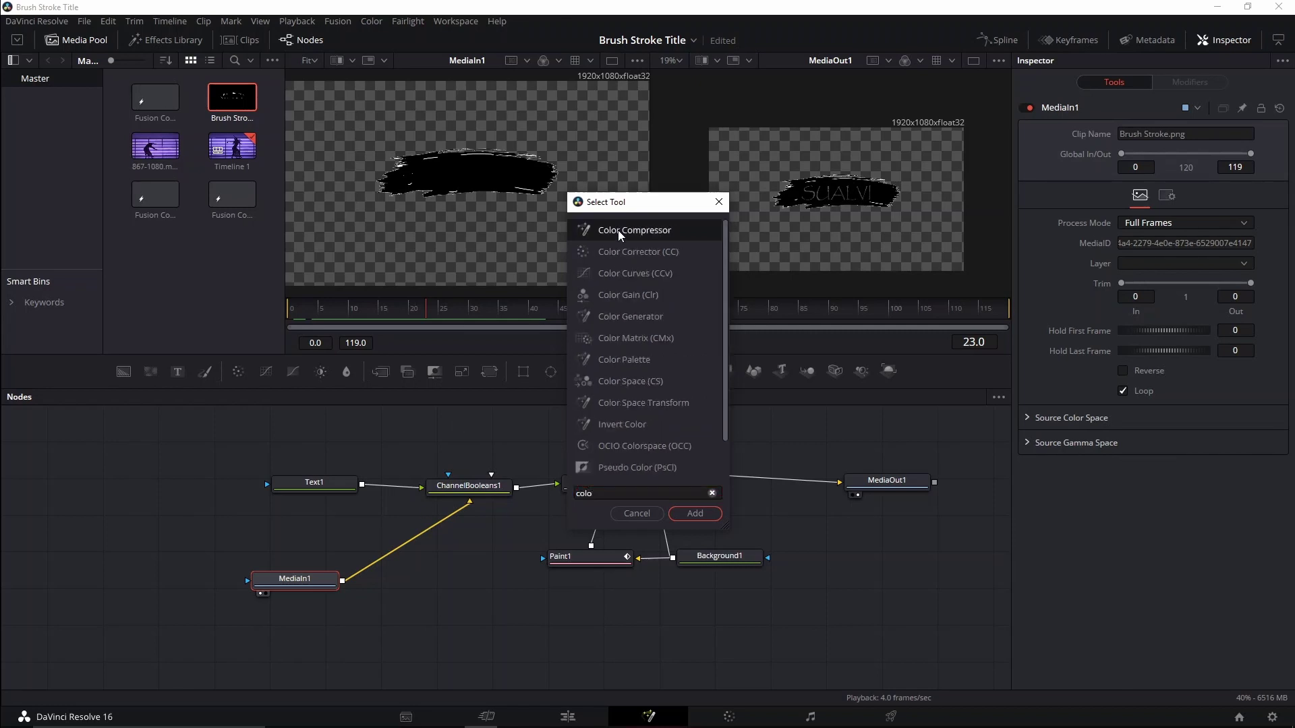
pyautogui.click(617, 229)
pyautogui.click(702, 513)
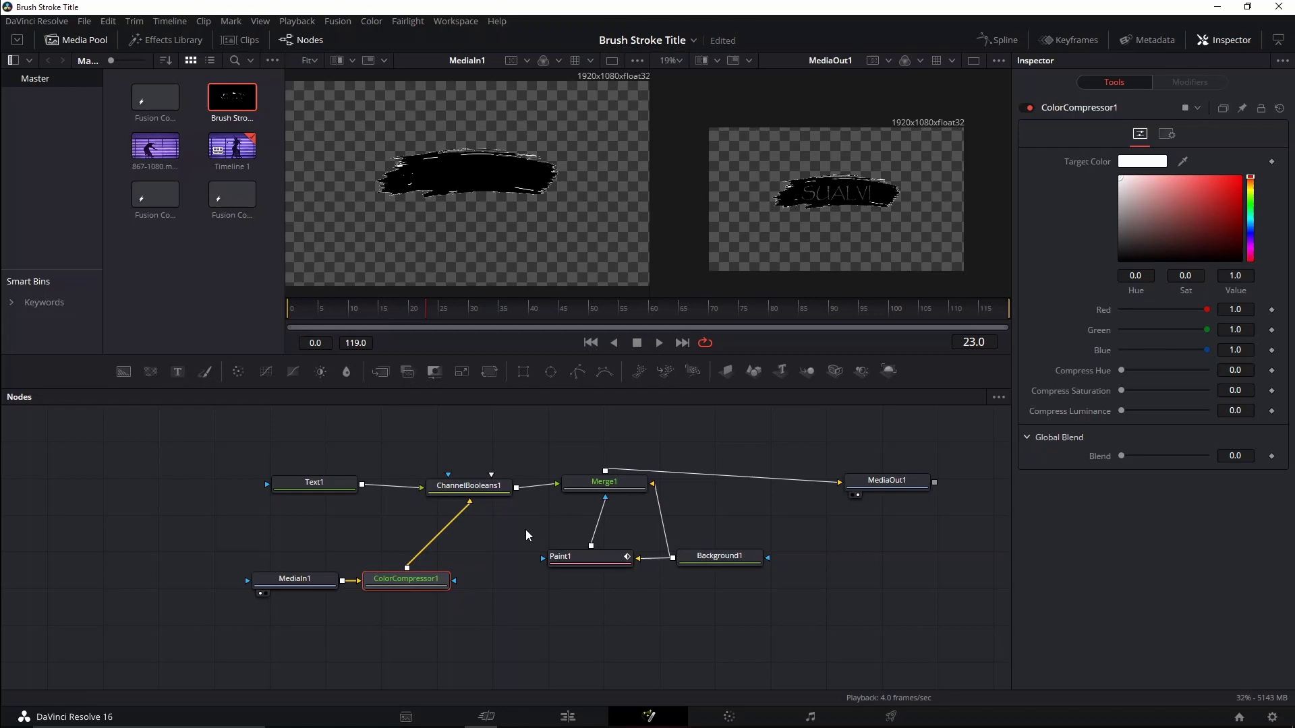
pyautogui.moveTo(414, 589); pyautogui.dragTo(434, 564)
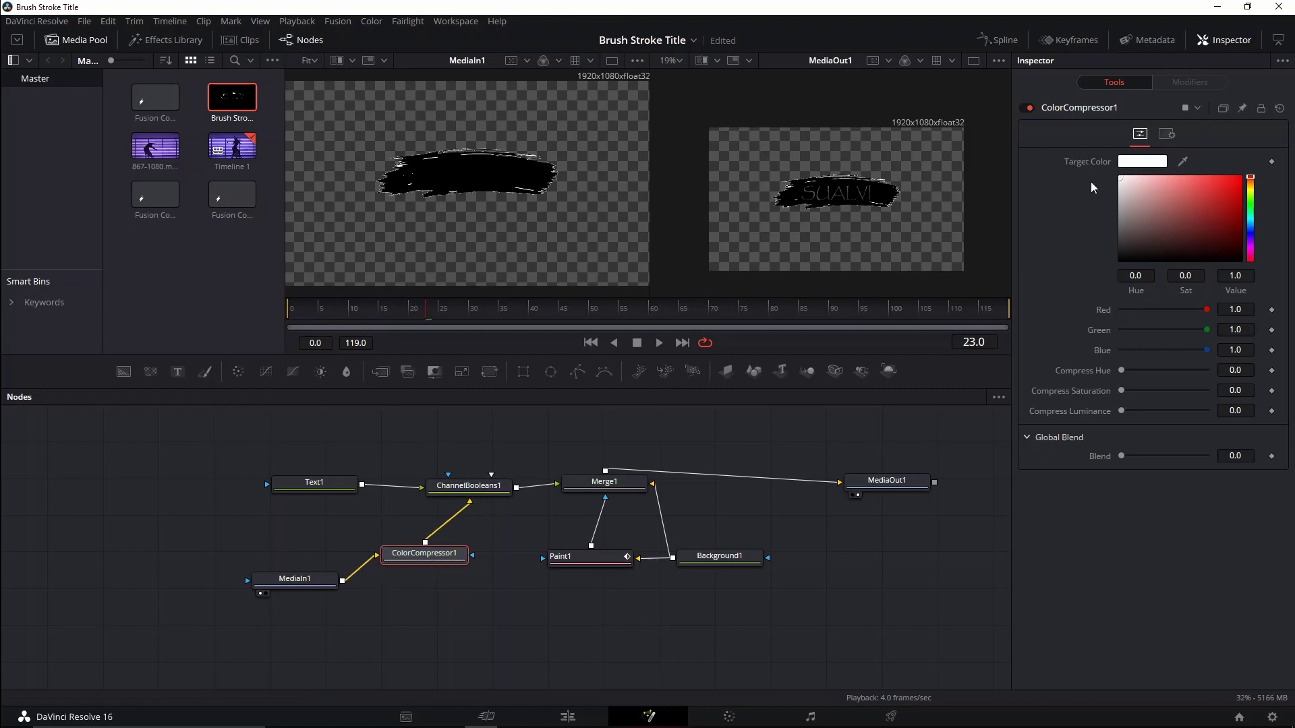
# Set the Color Compressor's target colour to black and Compress Luminance to 0.874.
pyautogui.moveTo(1146, 209); pyautogui.dragTo(1256, 271)
pyautogui.moveTo(1121, 410); pyautogui.dragTo(1198, 417)
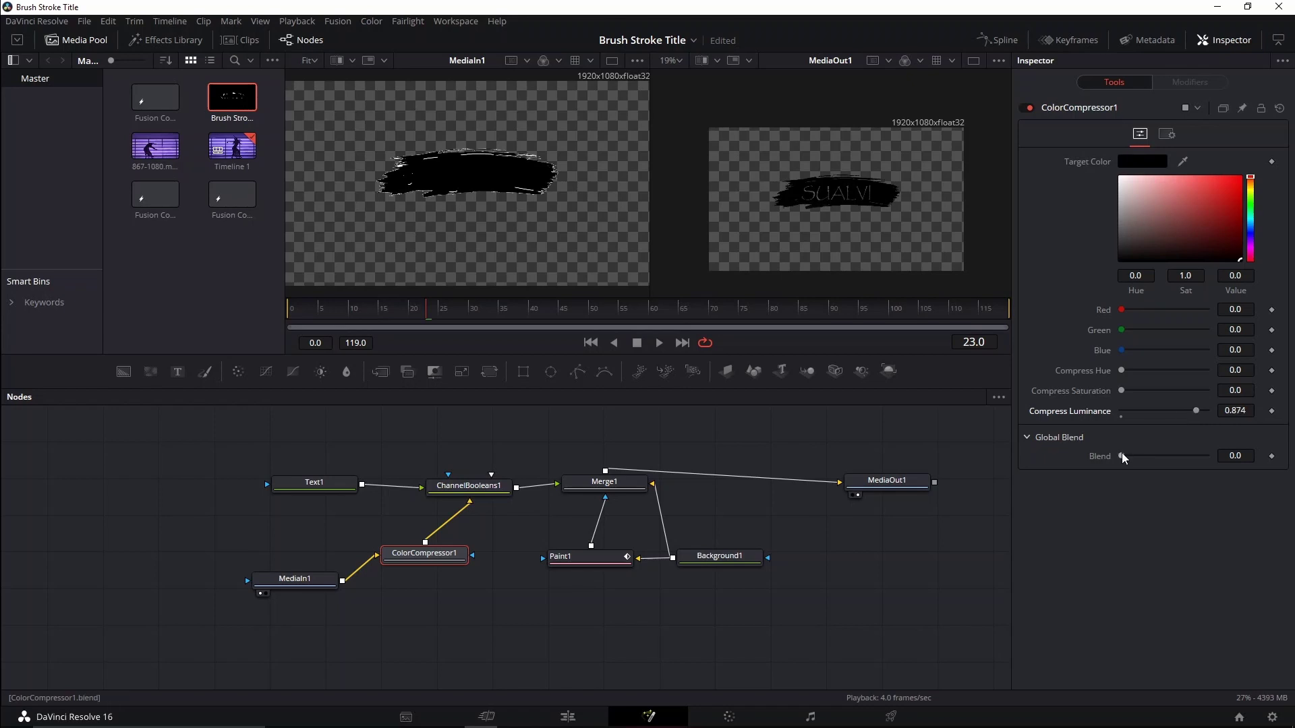
pyautogui.scroll(2, 859, 196)
pyautogui.scroll(4, 838, 213)
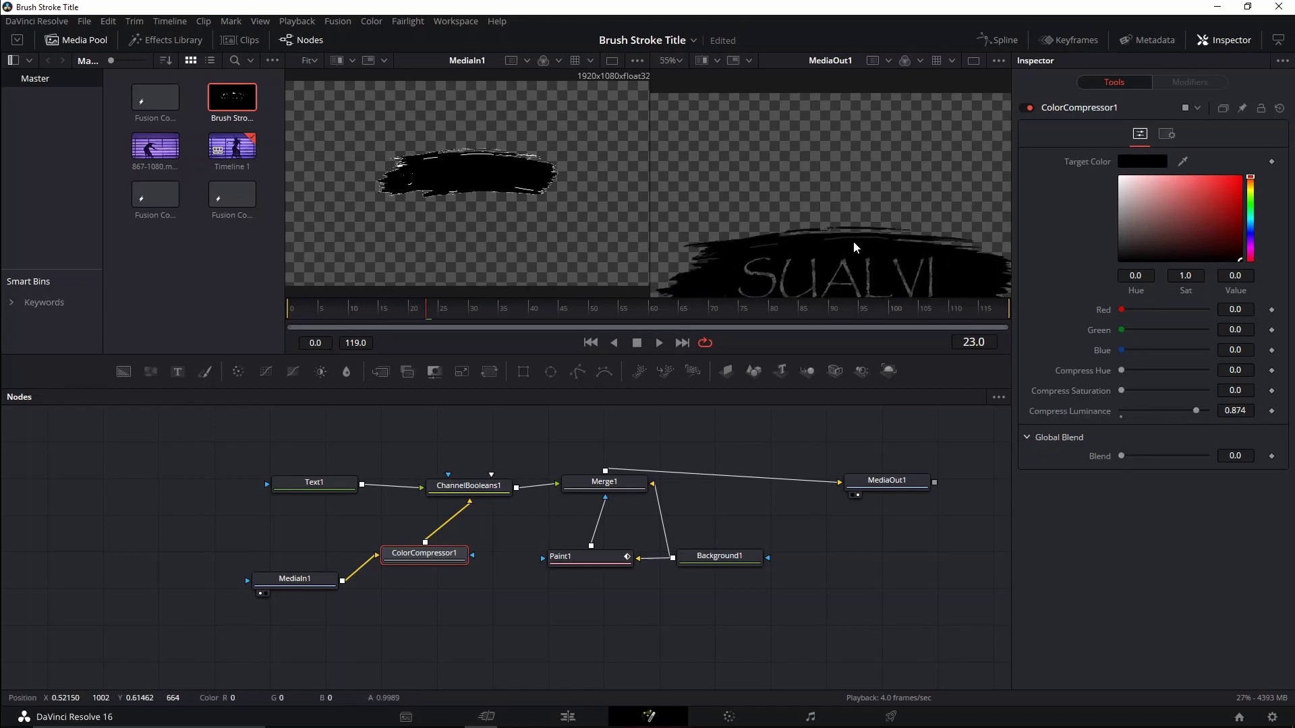
pyautogui.scroll(3, 838, 213)
pyautogui.scroll(2, 839, 213)
pyautogui.scroll(-6, 837, 207)
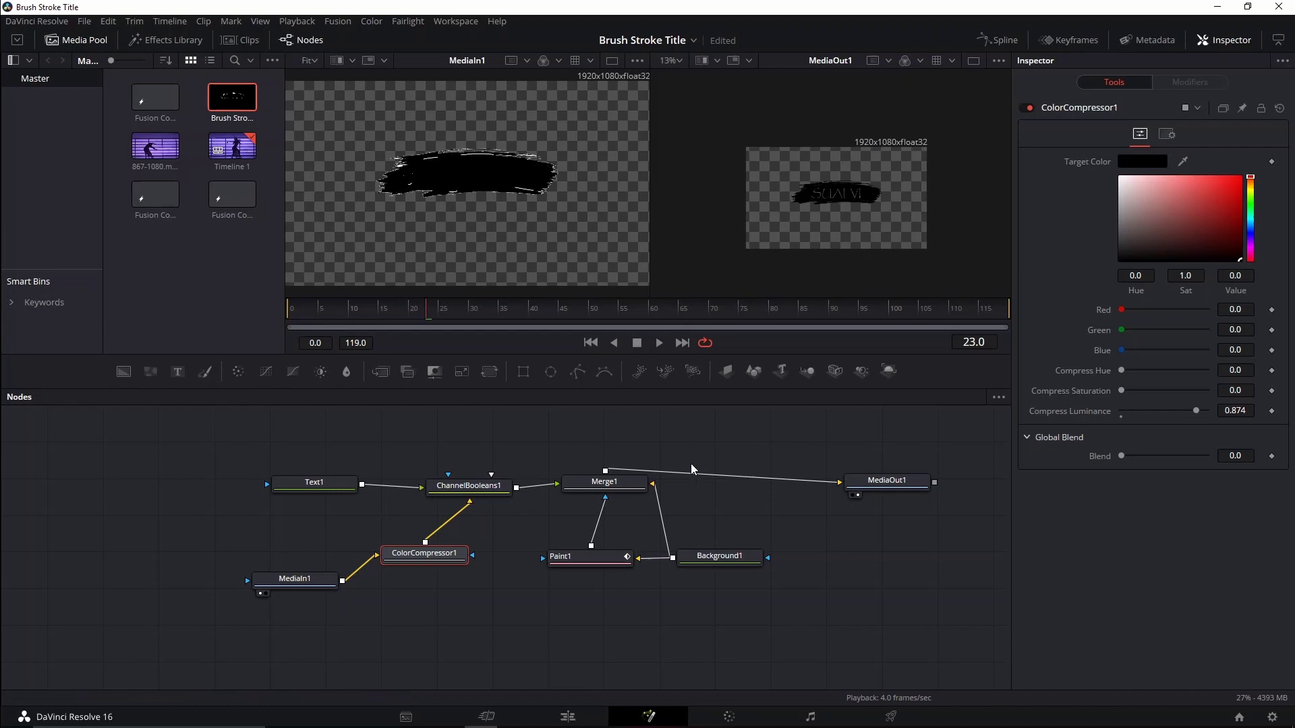
# Place the Fusion title composition on Video 2 over the dancer clip and play it back from its start.
pyautogui.click(569, 716)
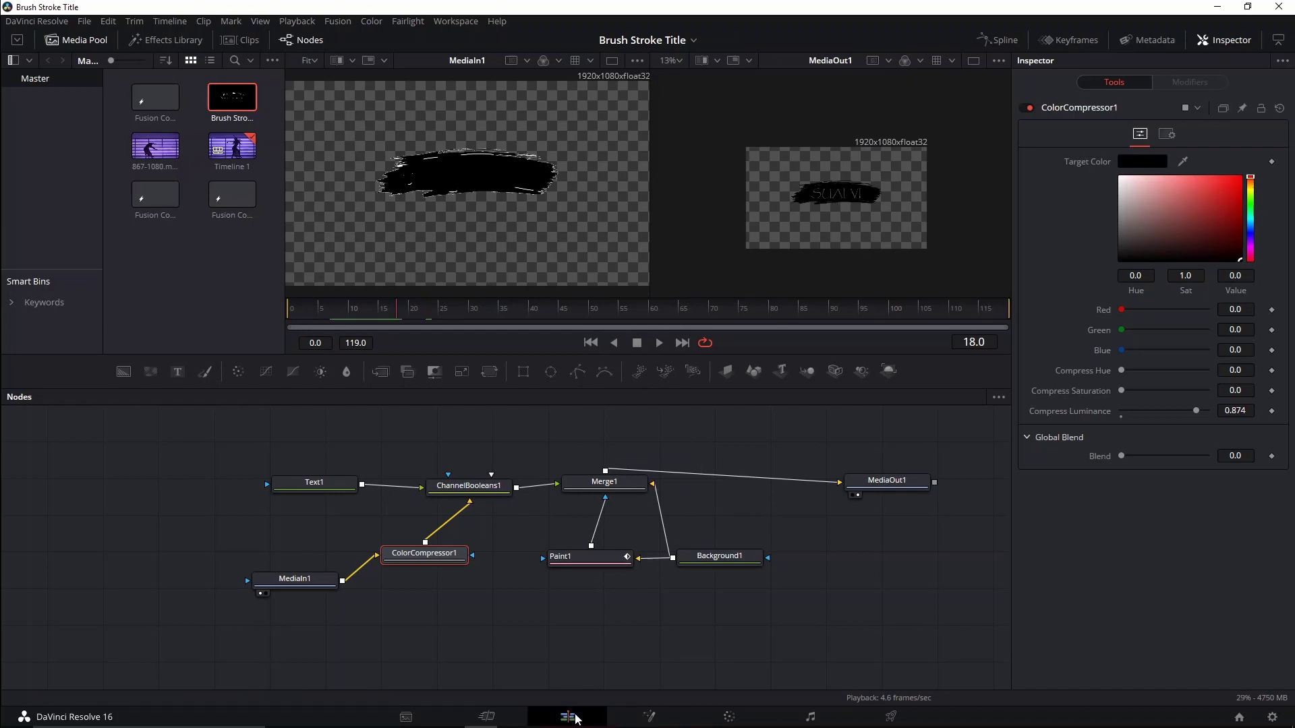
pyautogui.moveTo(274, 146)
pyautogui.mouseDown()
pyautogui.moveTo(876, 503)
pyautogui.moveTo(835, 501)
pyautogui.mouseUp()
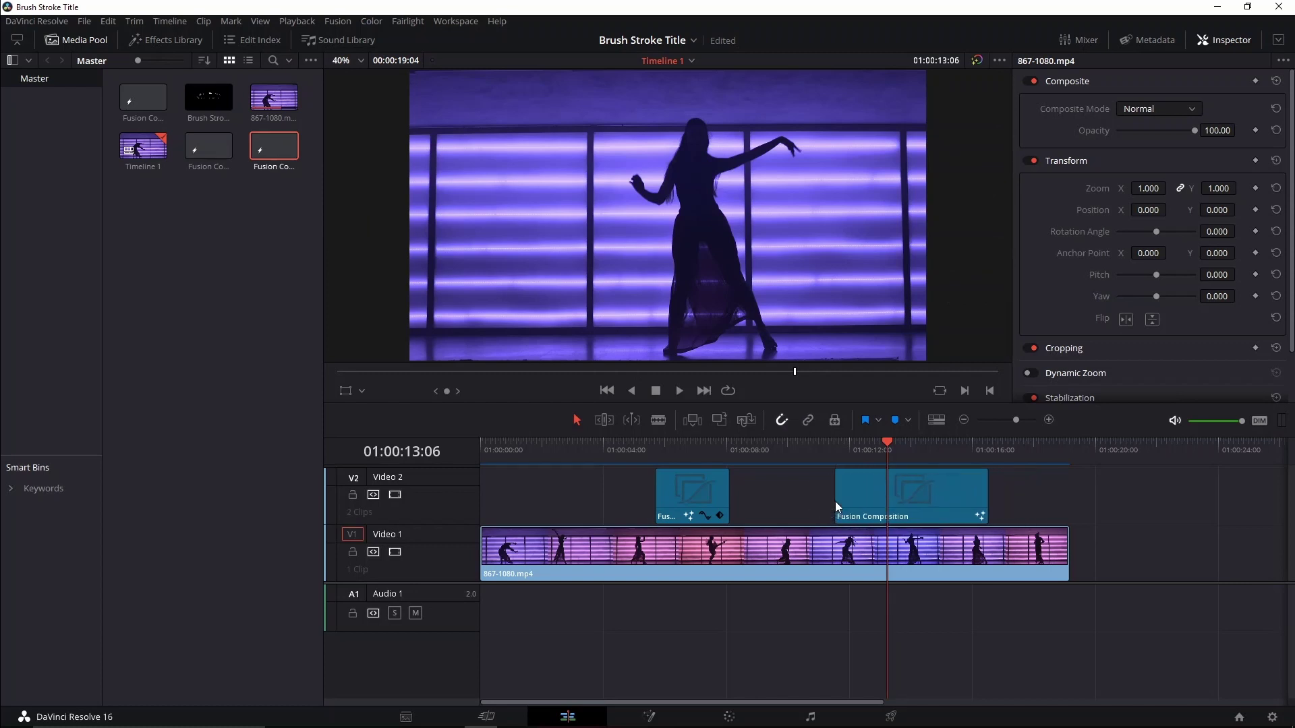
pyautogui.click(839, 449)
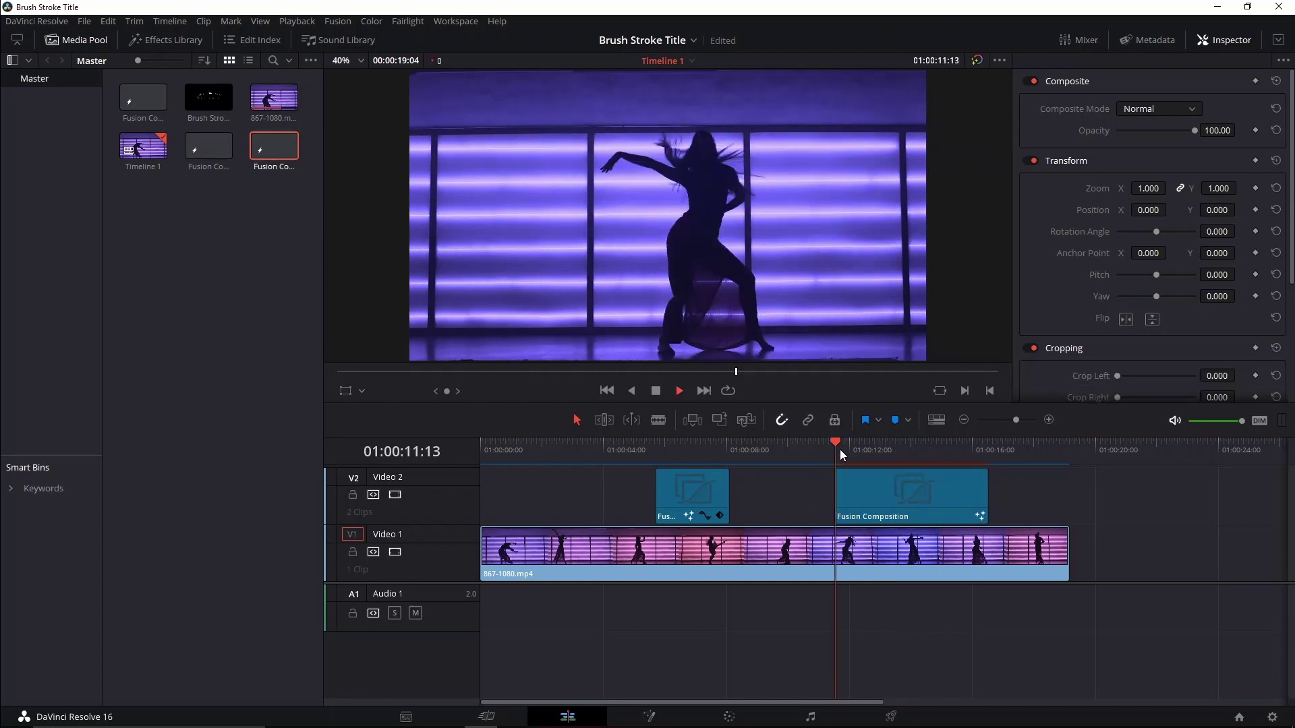
pyautogui.press('space')
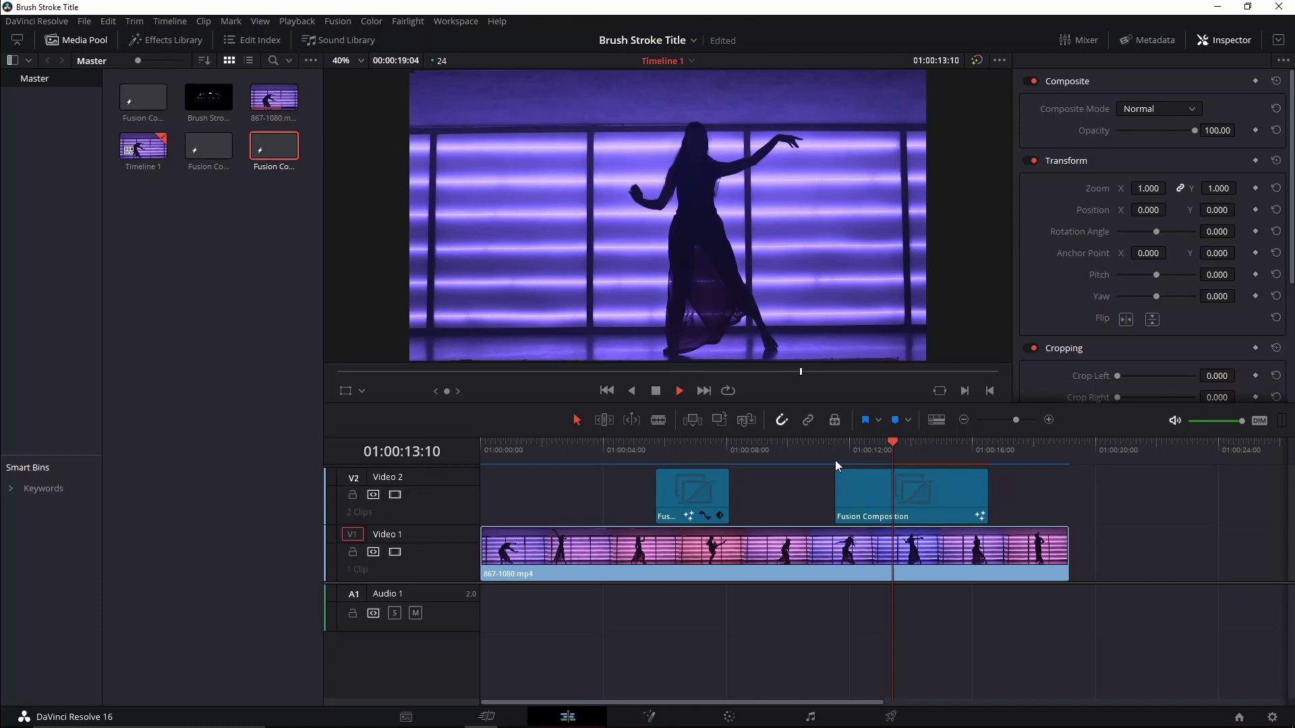
pyautogui.press('space')
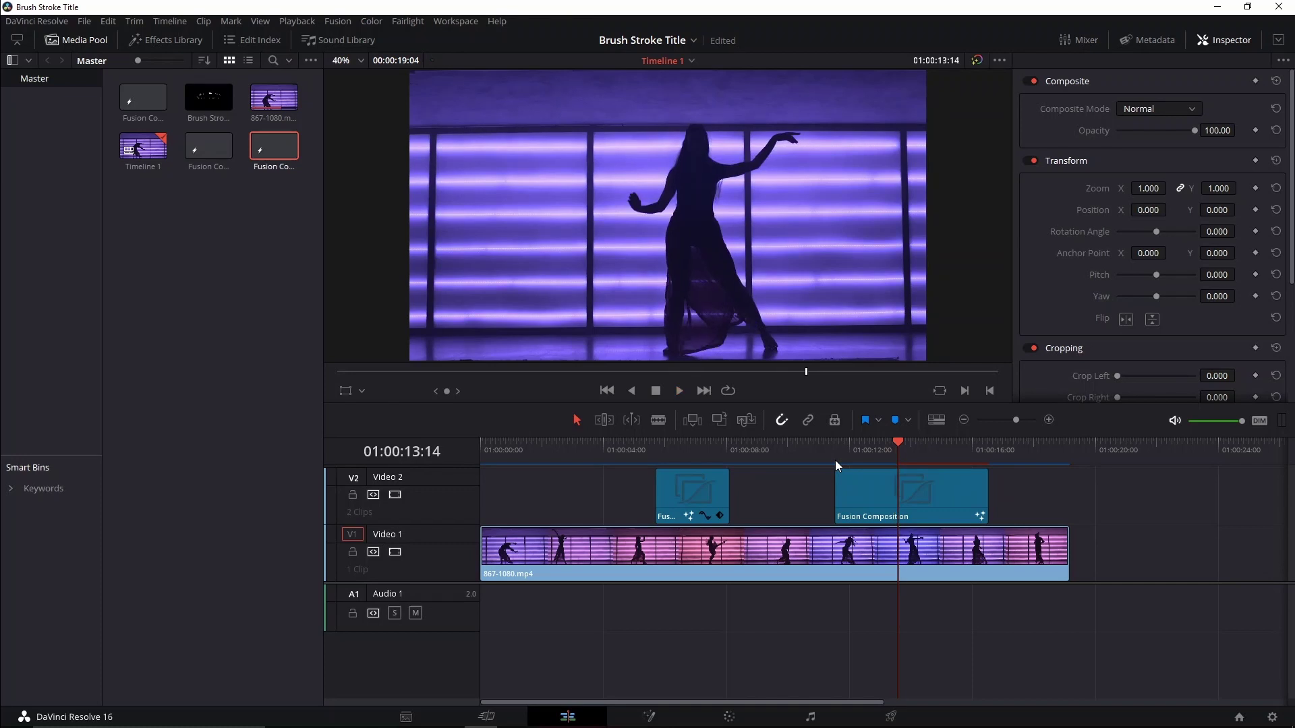